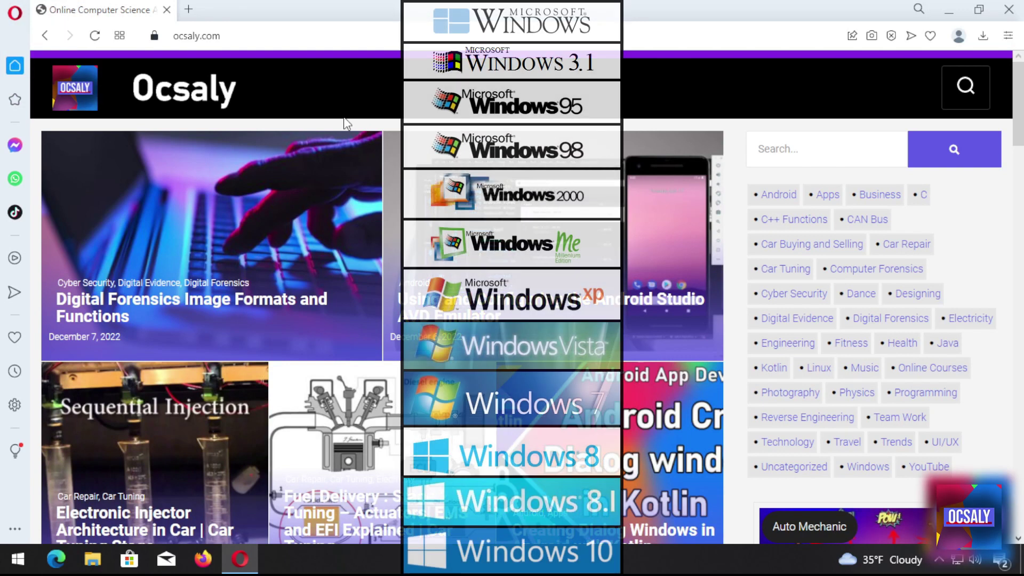
Scroll down through the Ocsaly homepage and back up
scroll(376, 74, down, 2)
scroll(337, 292, down, 5)
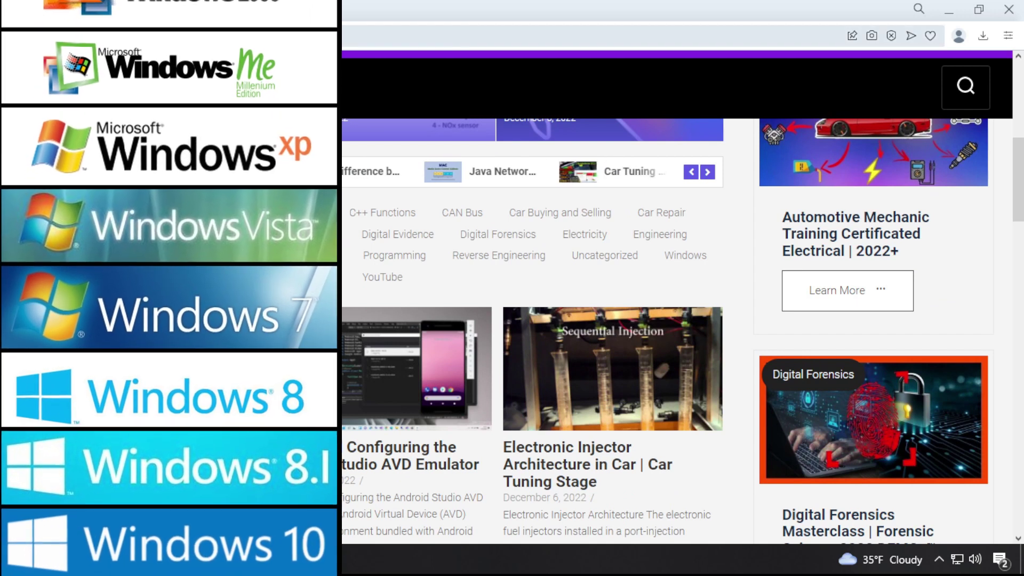
scroll(683, 331, down, 3)
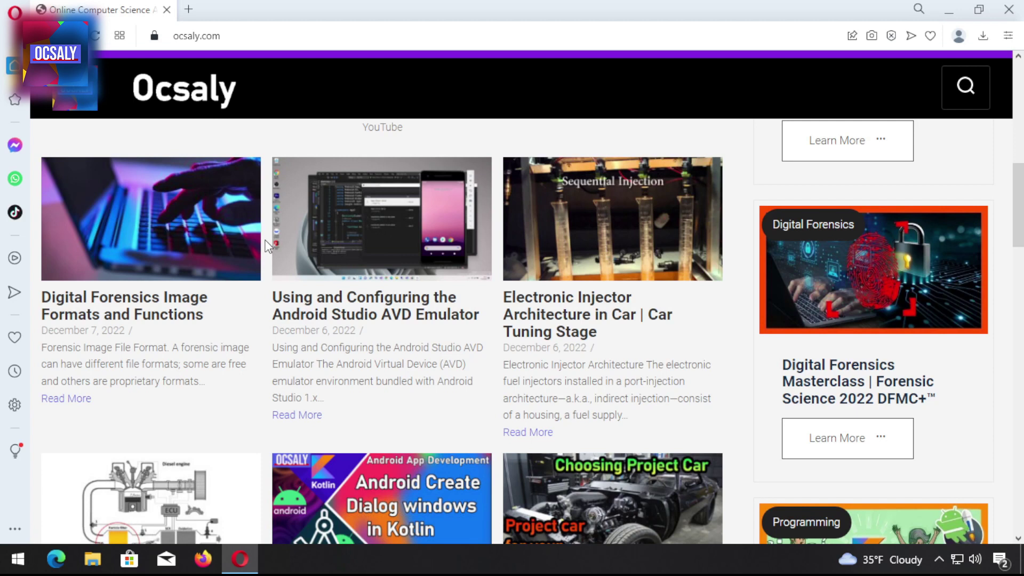
scroll(534, 299, up, 10)
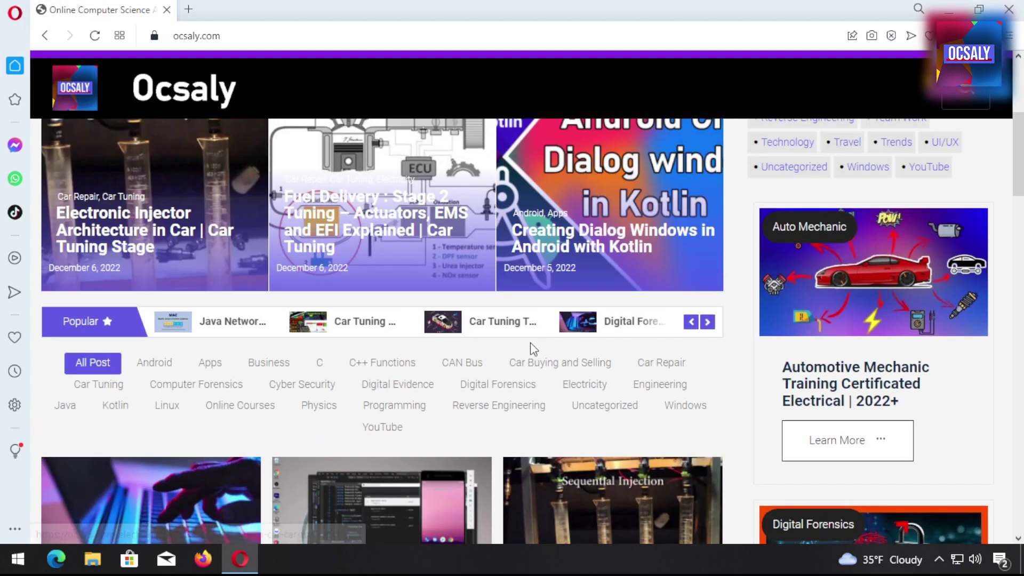
In a new tab, load magnetforensics.com's MAGNET RAM Capture page and scroll to the Get the Free Tool form
click(189, 10)
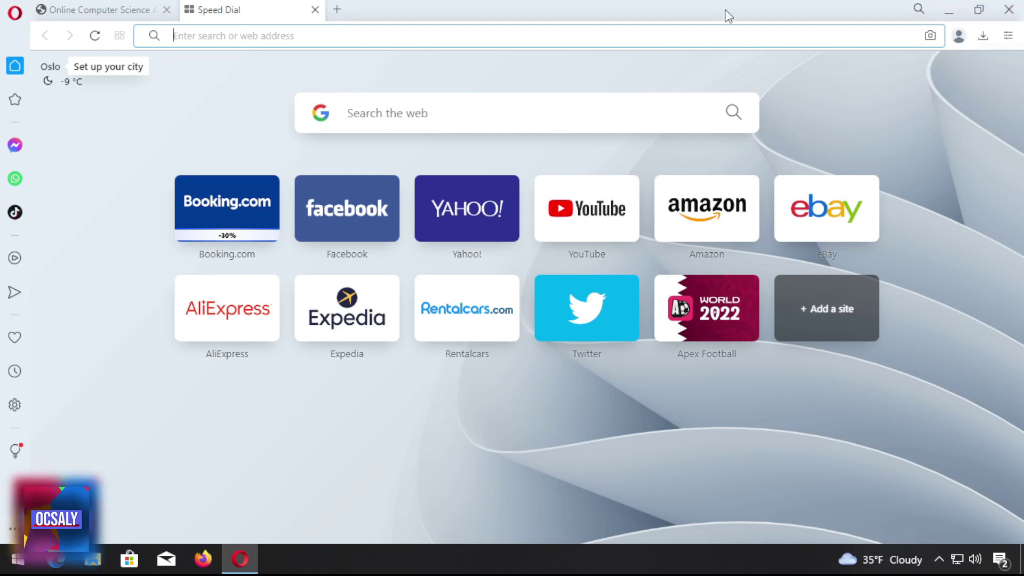
text(mag)
key(Return)
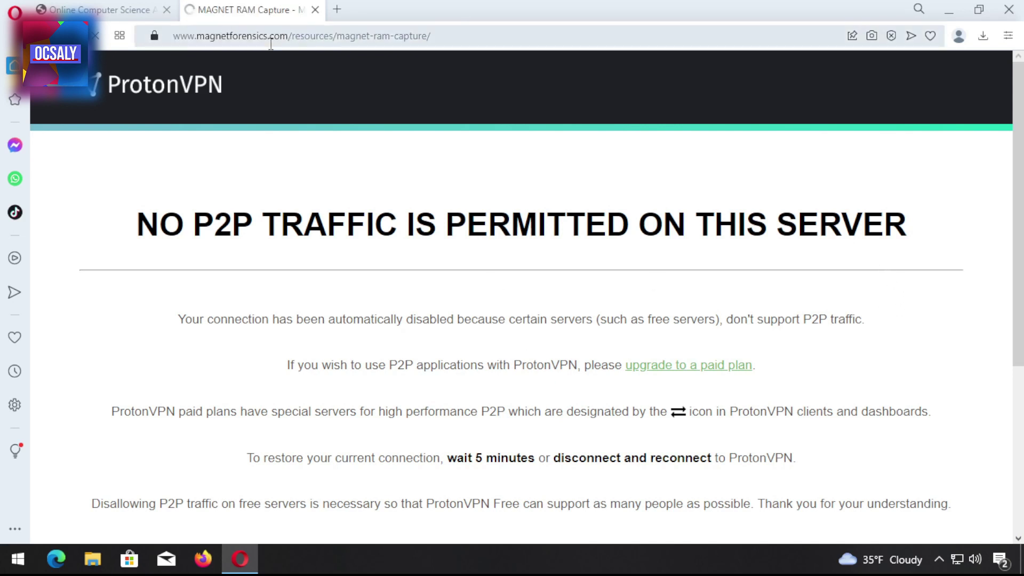
scroll(635, 372, down, 5)
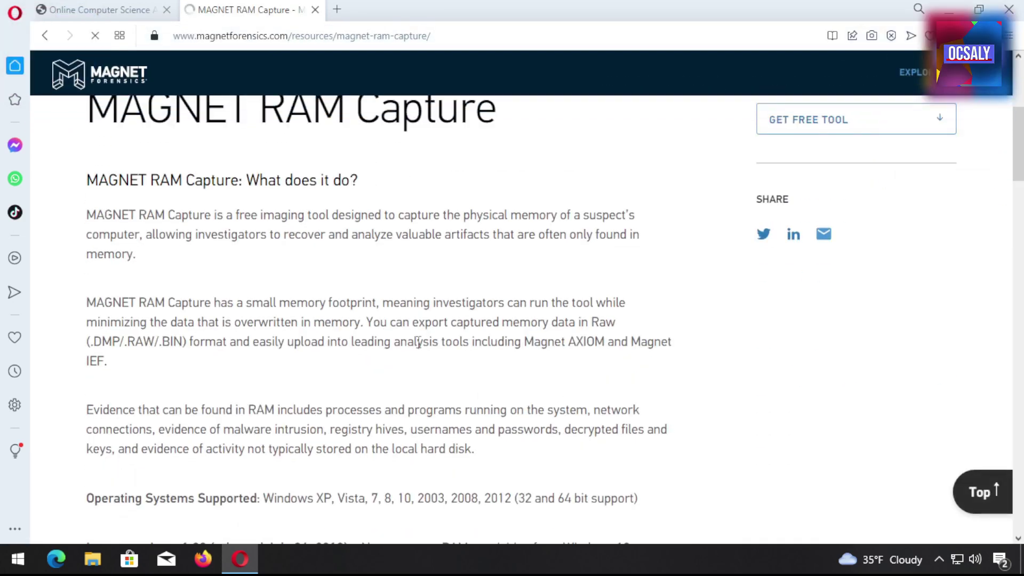
scroll(603, 338, down, 10)
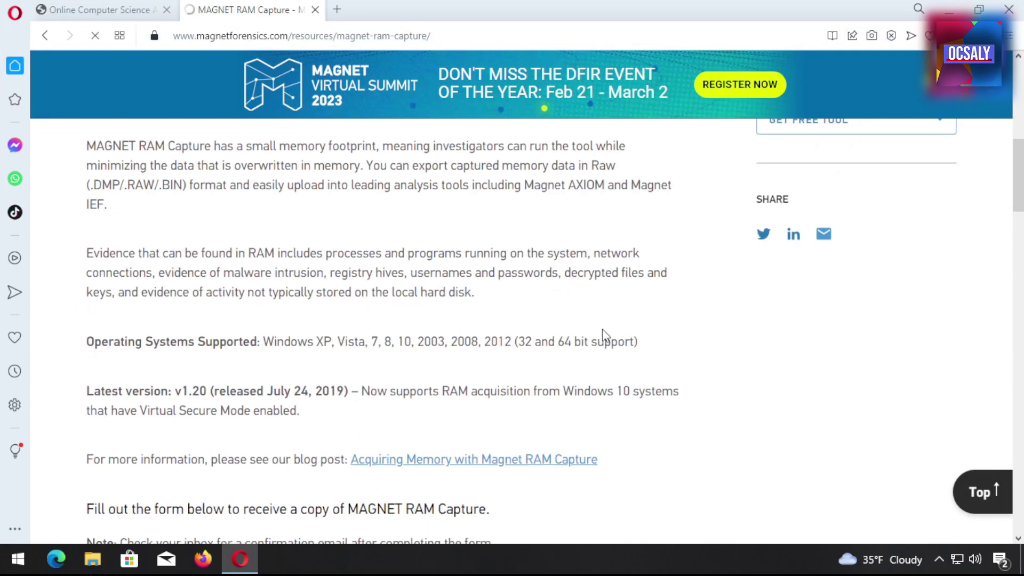
scroll(613, 320, up, 6)
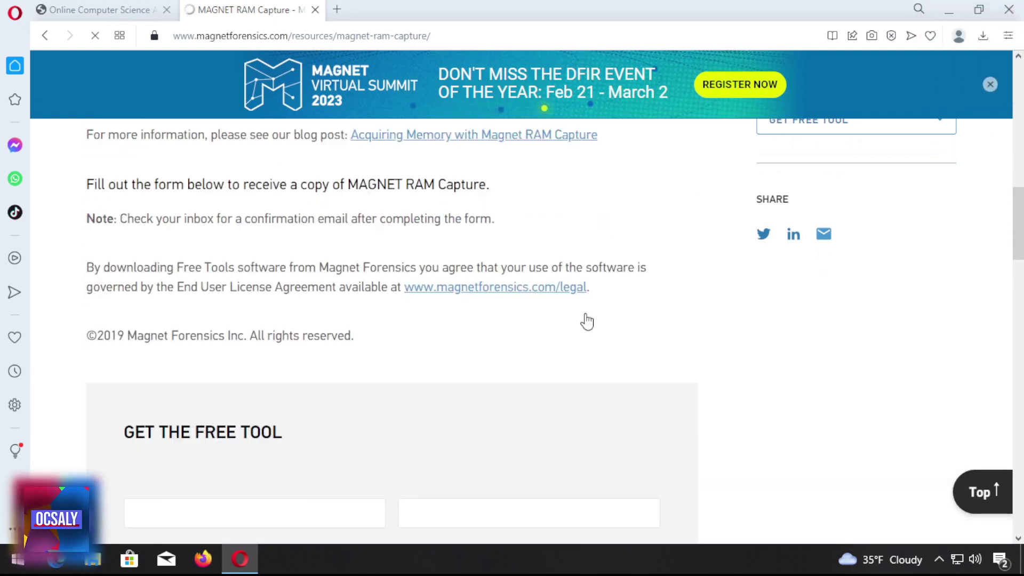
scroll(533, 328, down, 3)
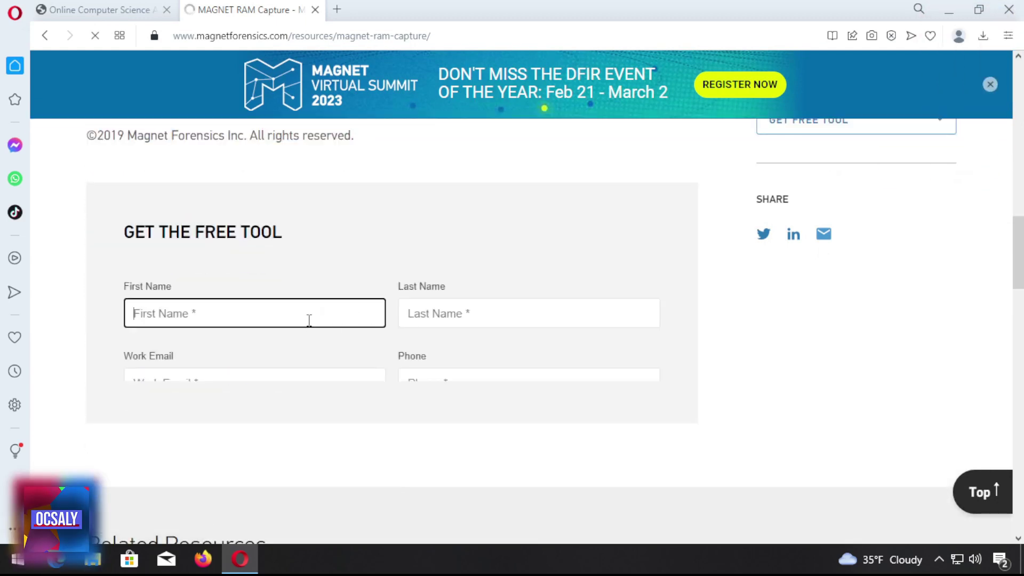
In another tab, search for email-fake.com, open the result, then go back to the results
key(ctrl+t)
text(email-fake.com)
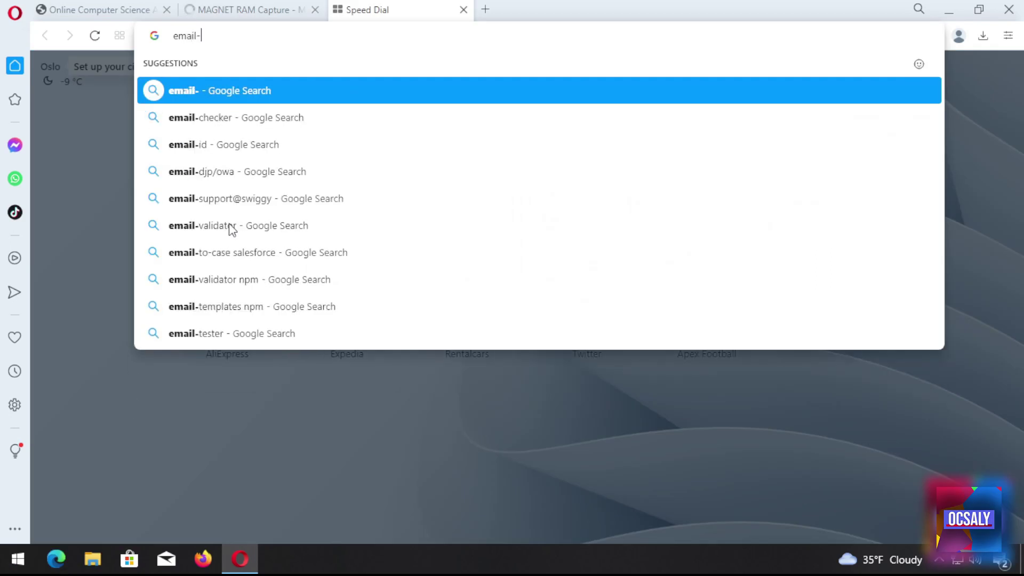
key(Return)
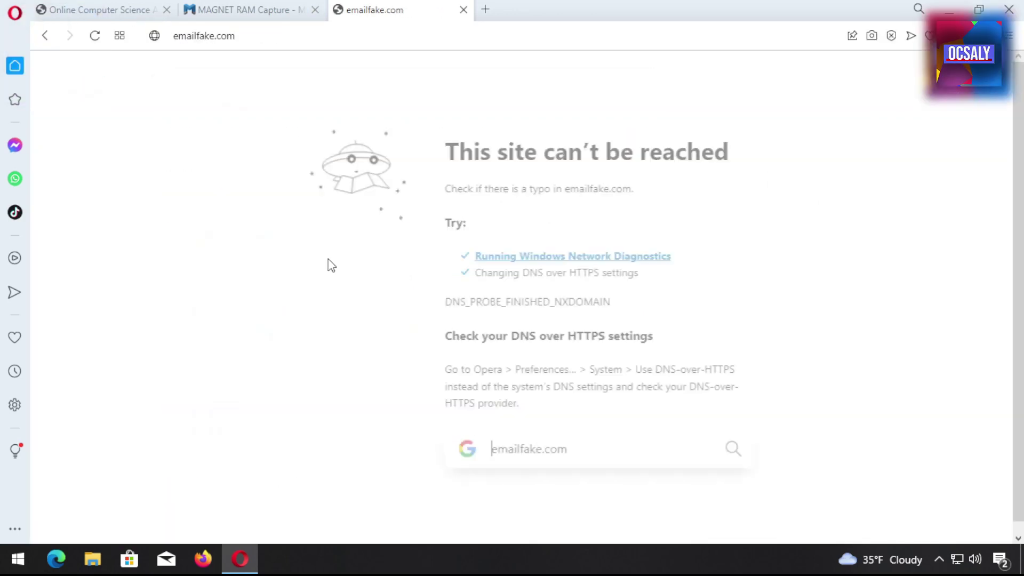
click(239, 411)
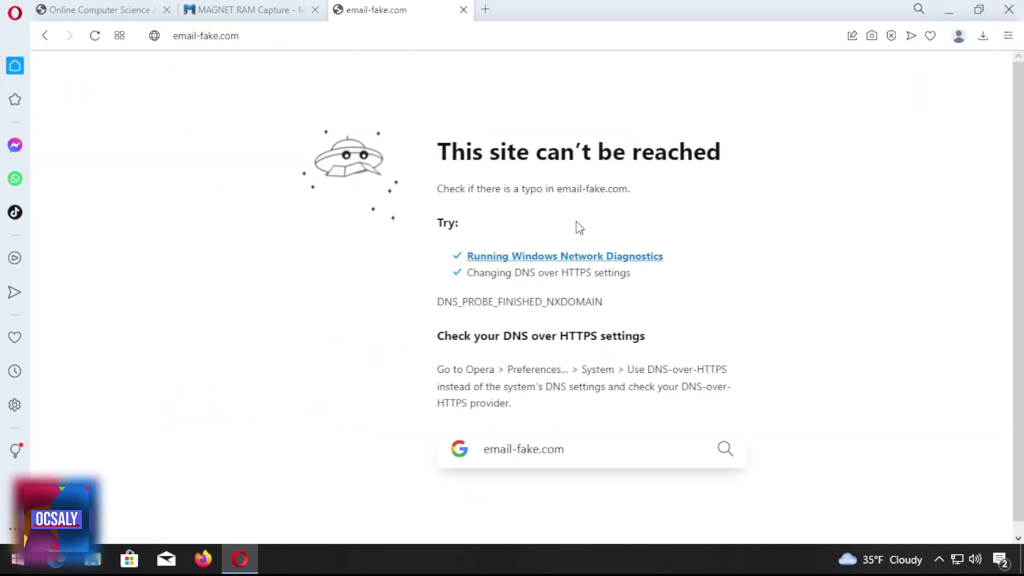
key(alt+Left)
Open emailfake.org, accept its cookies, and copy the generated disposable email address
click(269, 483)
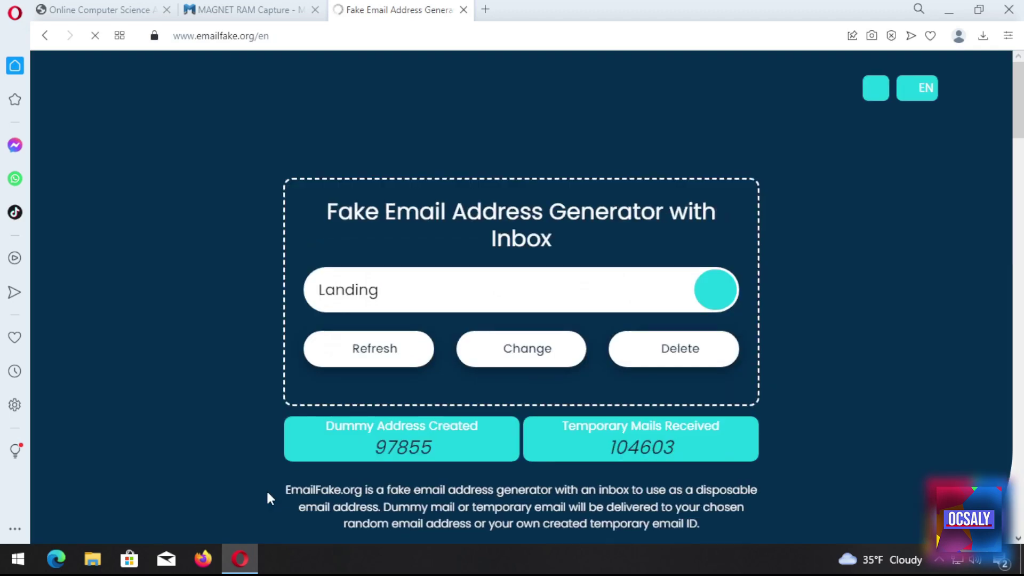
click(217, 507)
scroll(673, 350, down, 2)
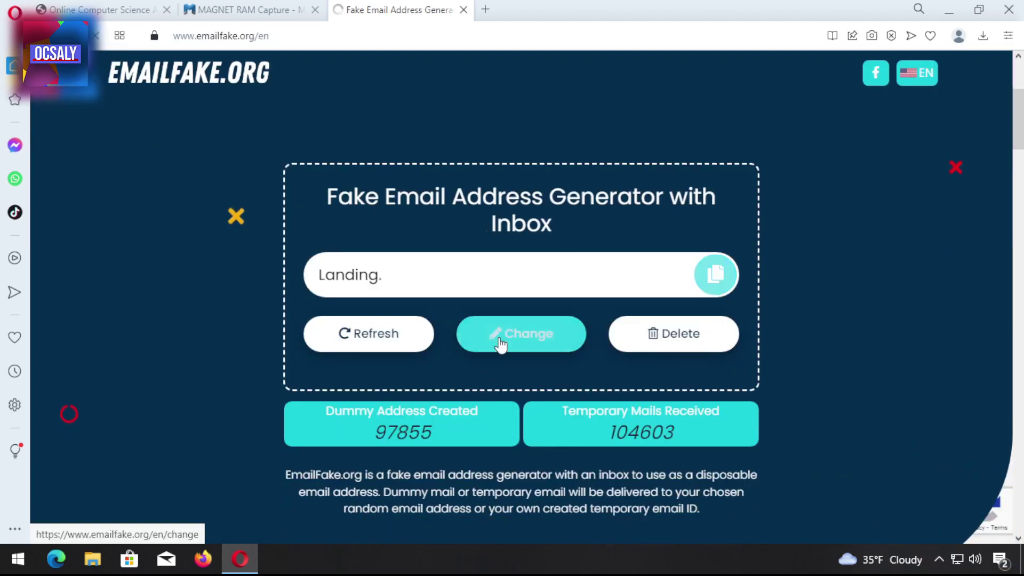
click(716, 275)
On the Magnet form, enter dummy first and last names, paste the disposable email, and add a phone number
click(245, 9)
click(232, 319)
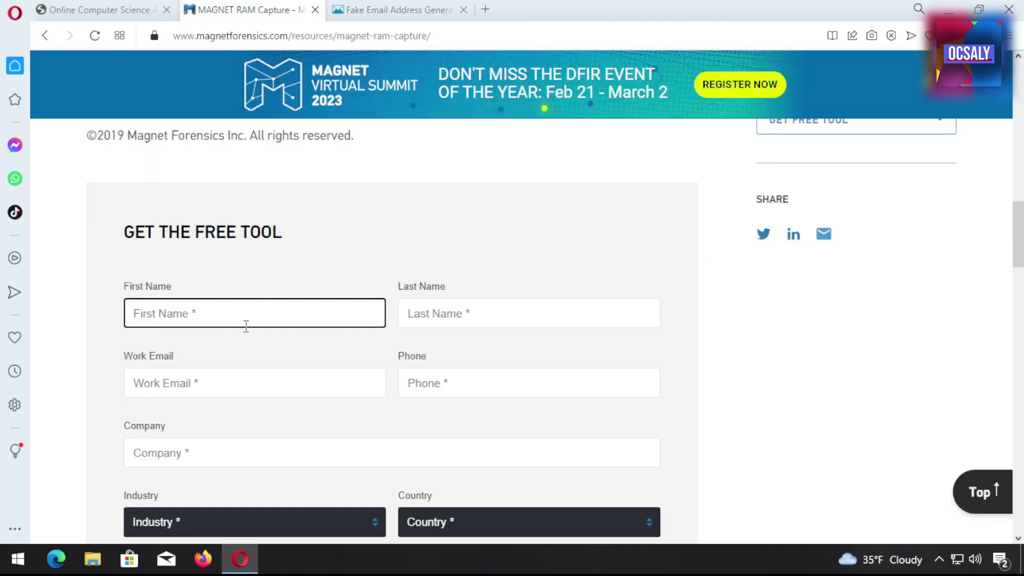
text(somm)
key(Tab)
text(k)
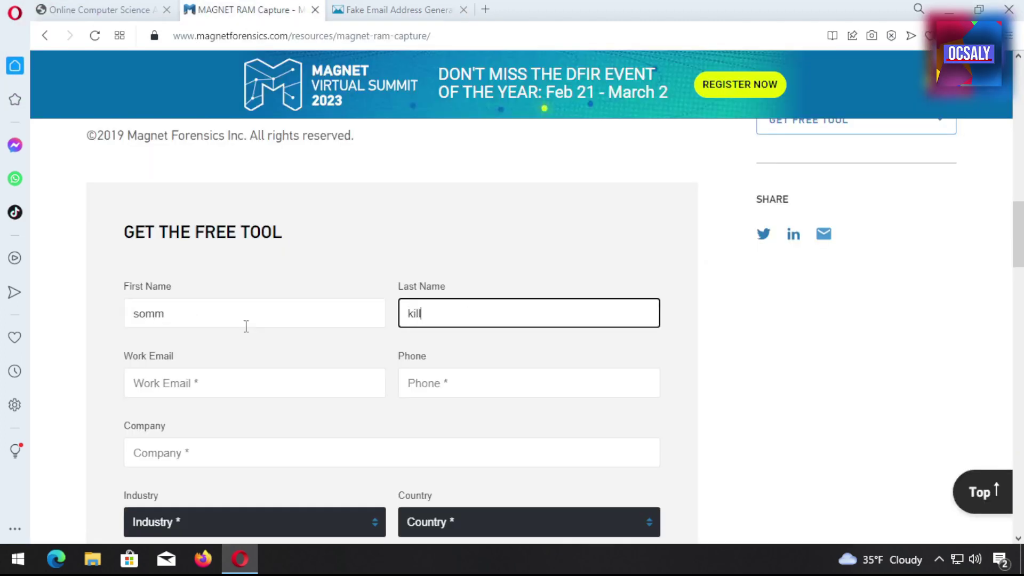
text(illll)
key(Tab)
key(ctrl+v)
click(408, 385)
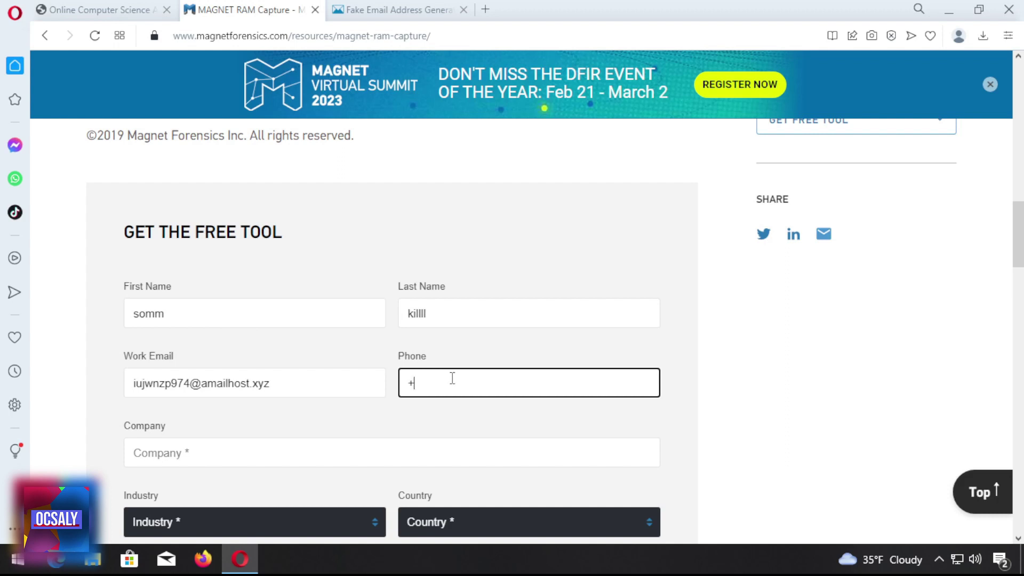
key(Tab)
Enter company 'dummycompany', amend the last name, and choose Algeria and Law Enforcement
scroll(305, 415, down, 5)
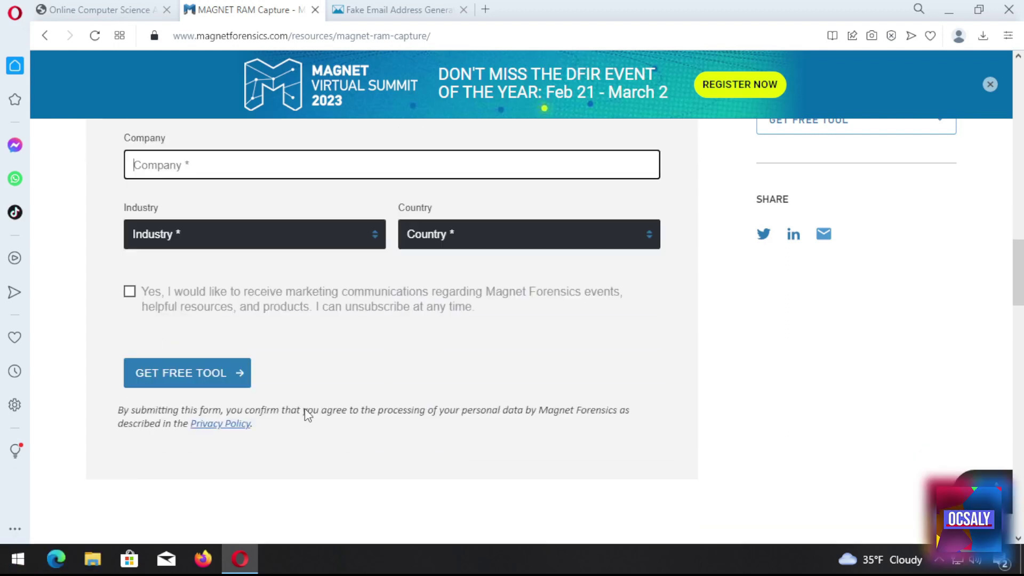
scroll(421, 339, up, 3)
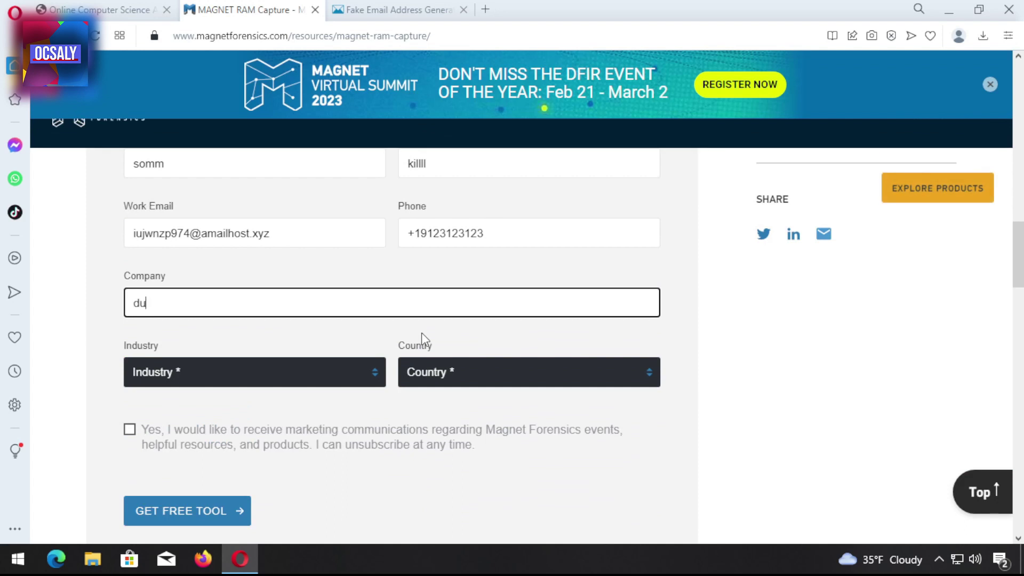
text(dummycompany)
click(468, 168)
text(y)
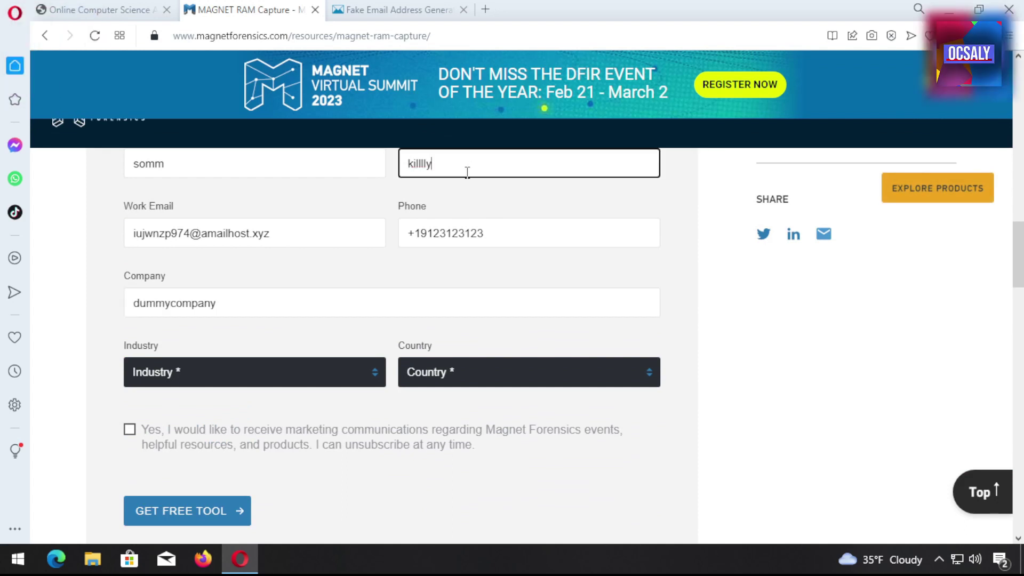
click(527, 373)
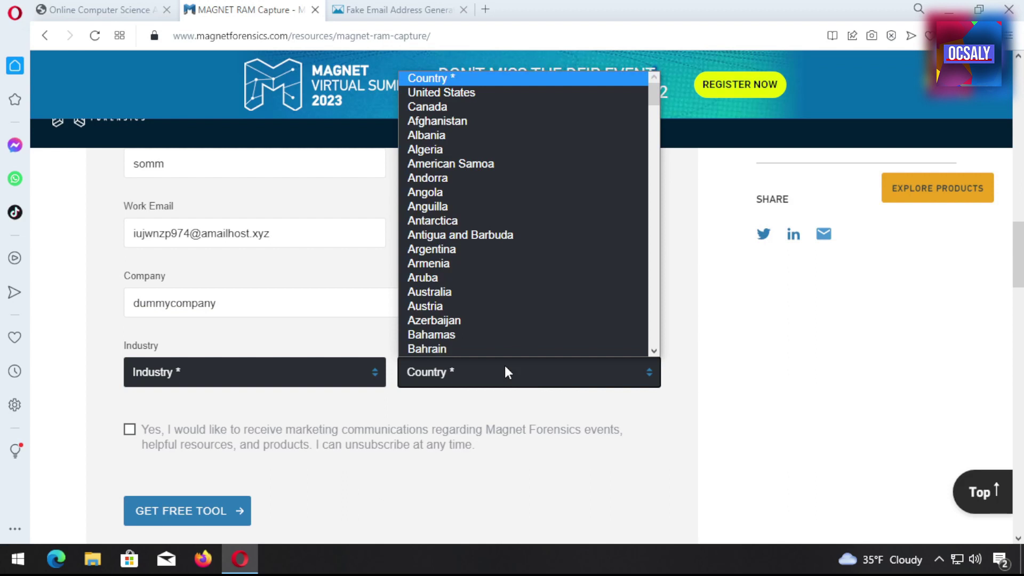
click(423, 148)
click(210, 380)
click(144, 410)
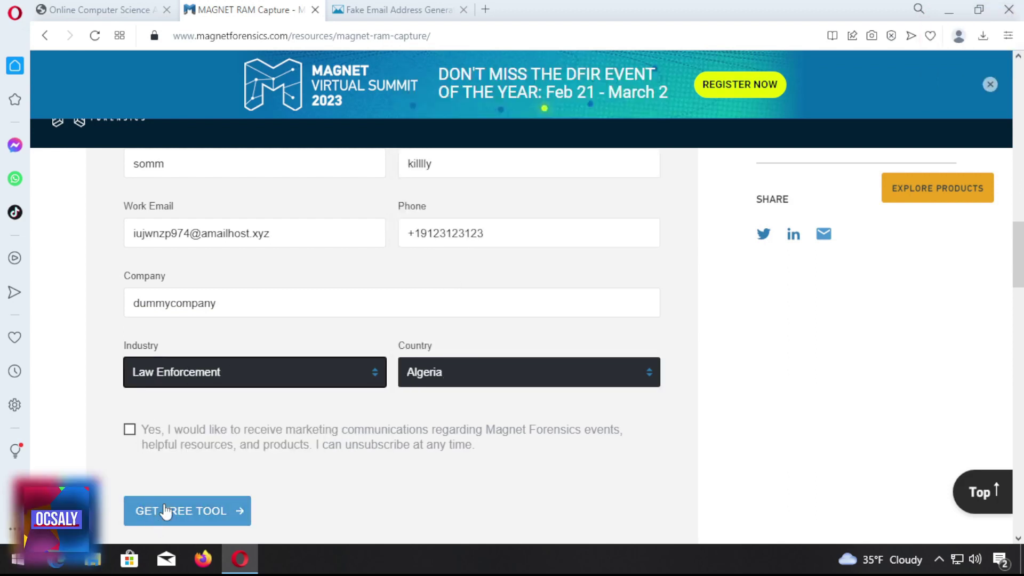
Tick the required consent statement and submit the free-tool request
click(206, 511)
scroll(162, 454, down, 3)
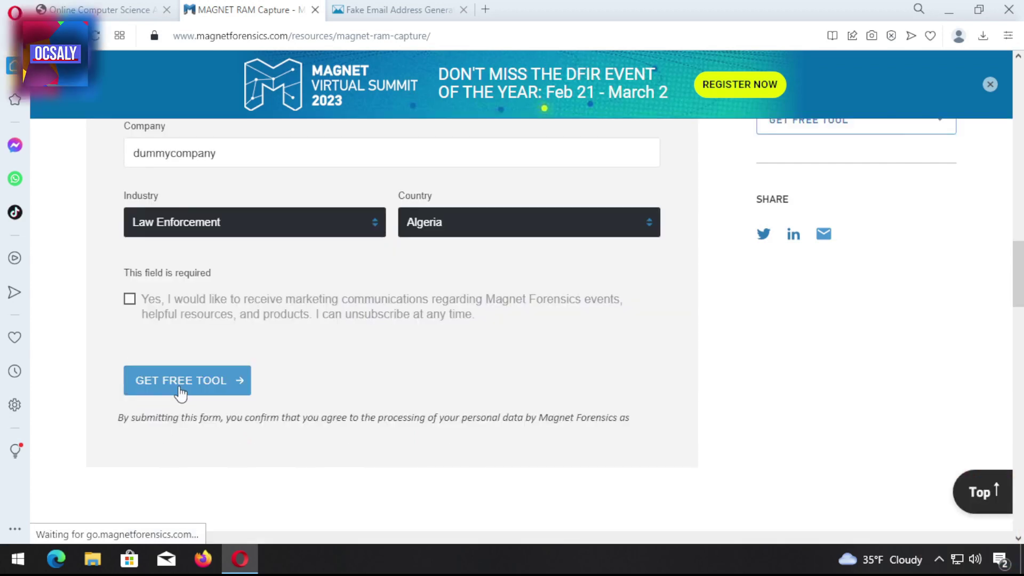
click(178, 385)
click(184, 213)
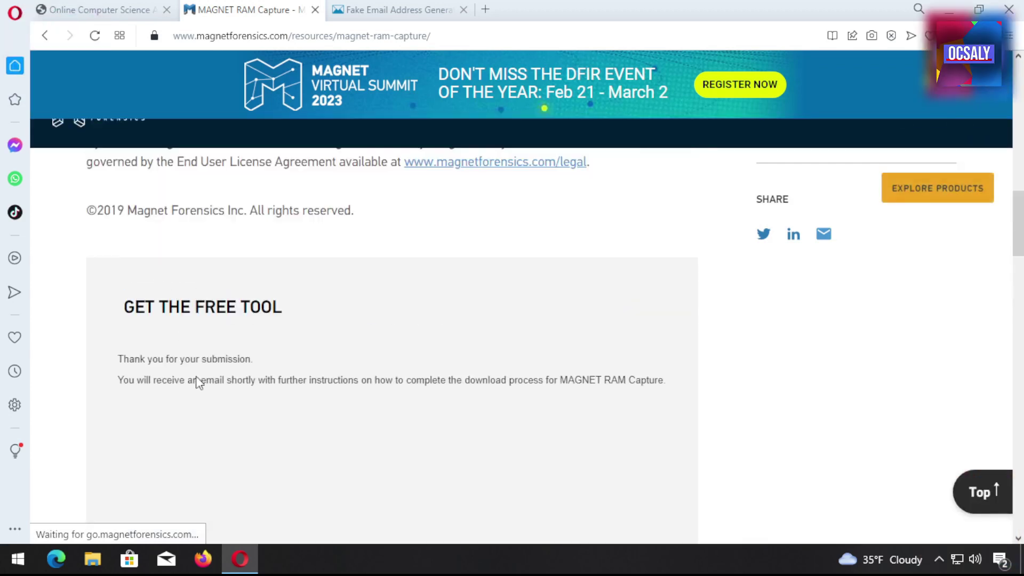
Open the Magnet Forensics email in the disposable inbox and follow its download link
click(398, 10)
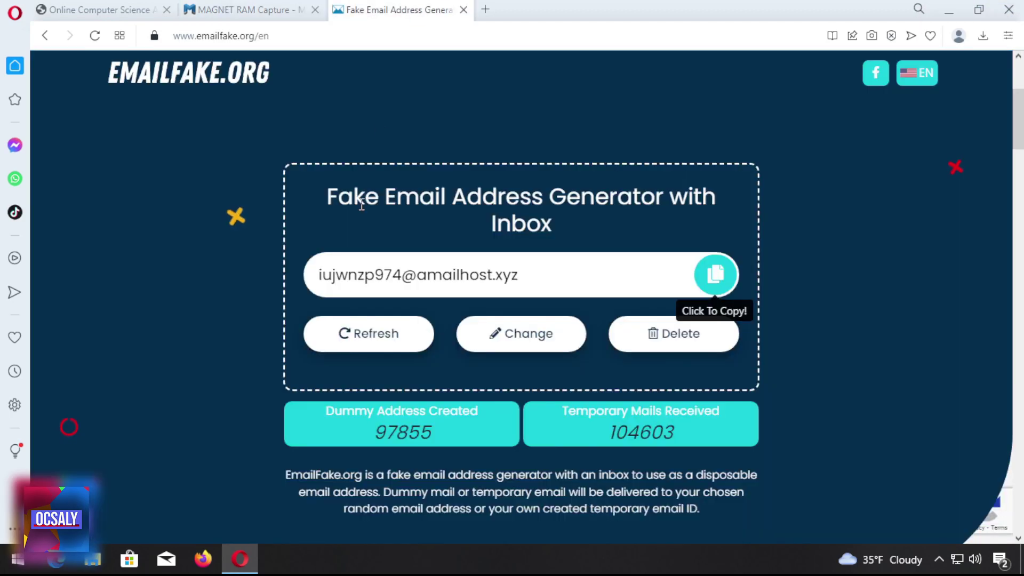
scroll(368, 342, down, 10)
scroll(541, 327, up, 5)
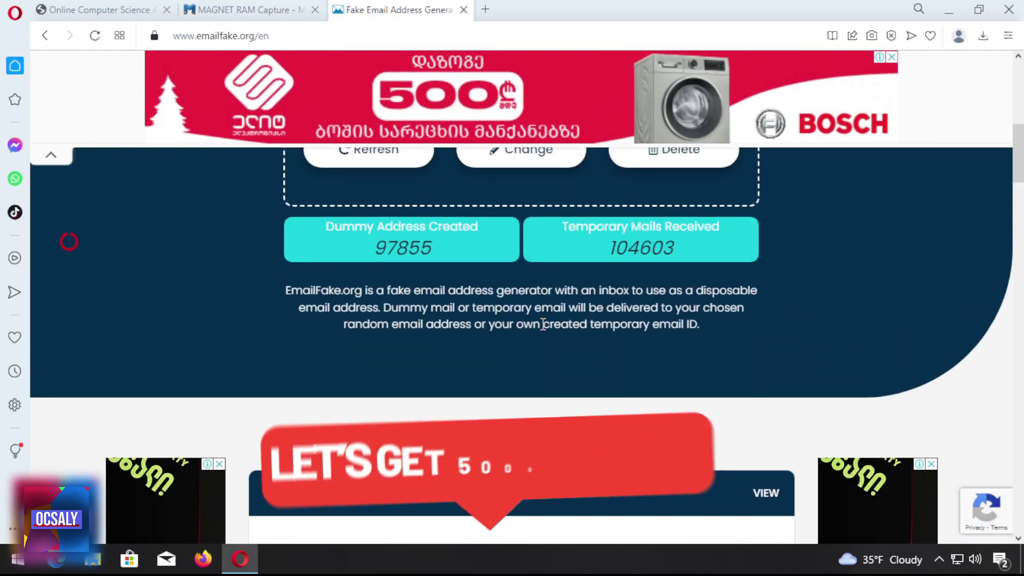
scroll(545, 331, down, 4)
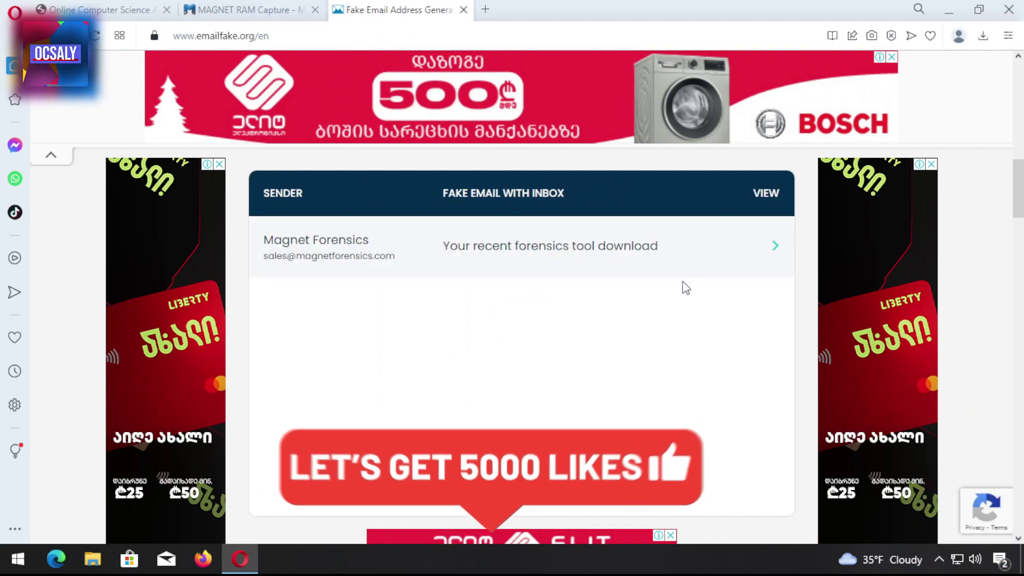
click(715, 254)
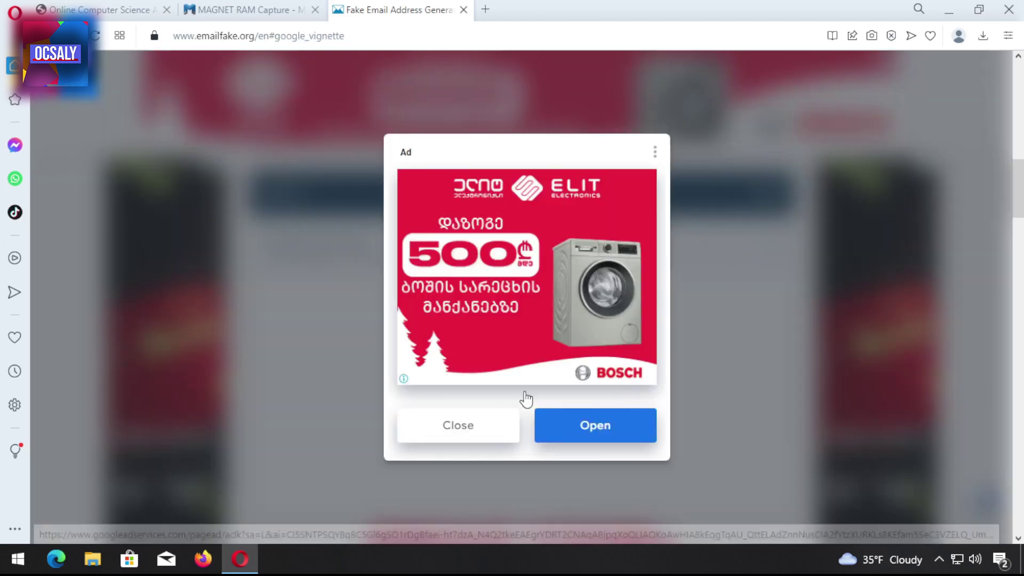
click(440, 438)
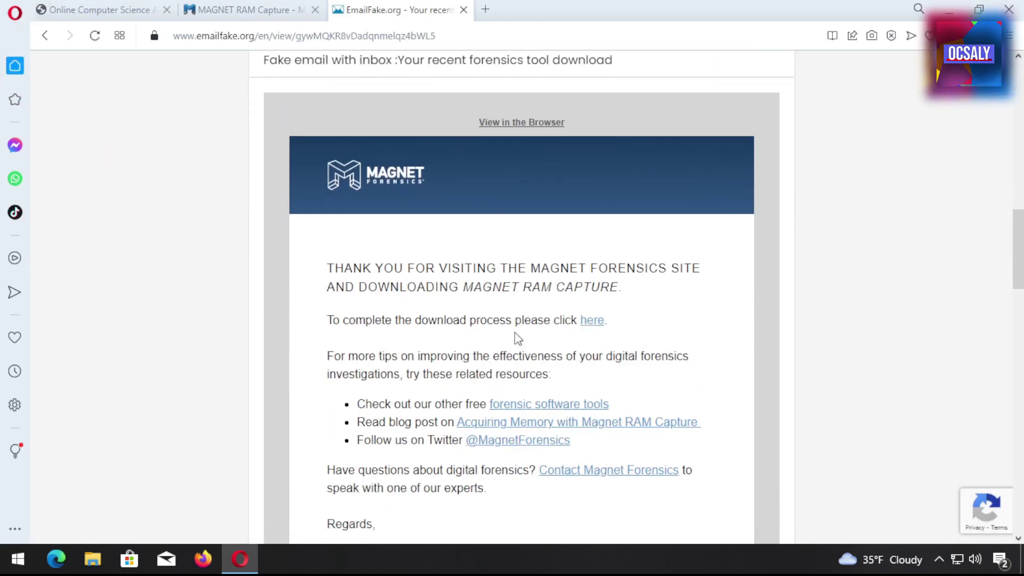
scroll(460, 341, down, 4)
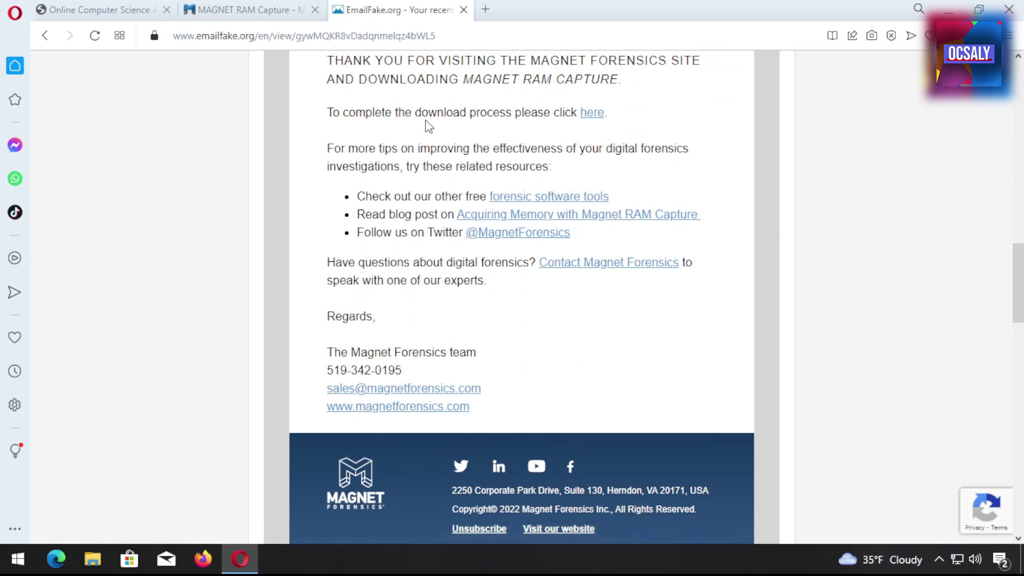
drag(327, 56, 545, 114)
click(656, 120)
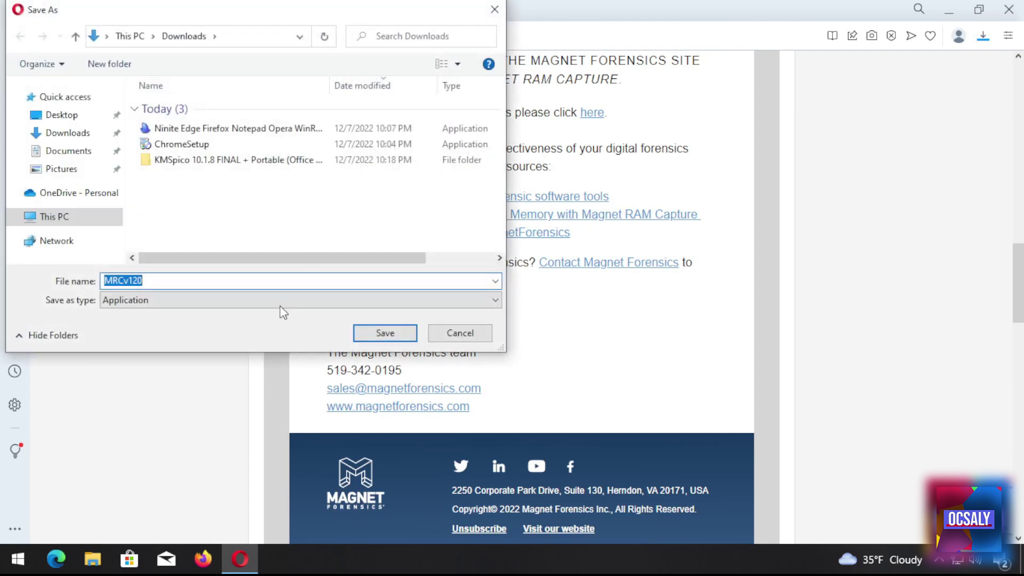
Save MRCv120.exe to the Desktop and quit Opera
click(61, 115)
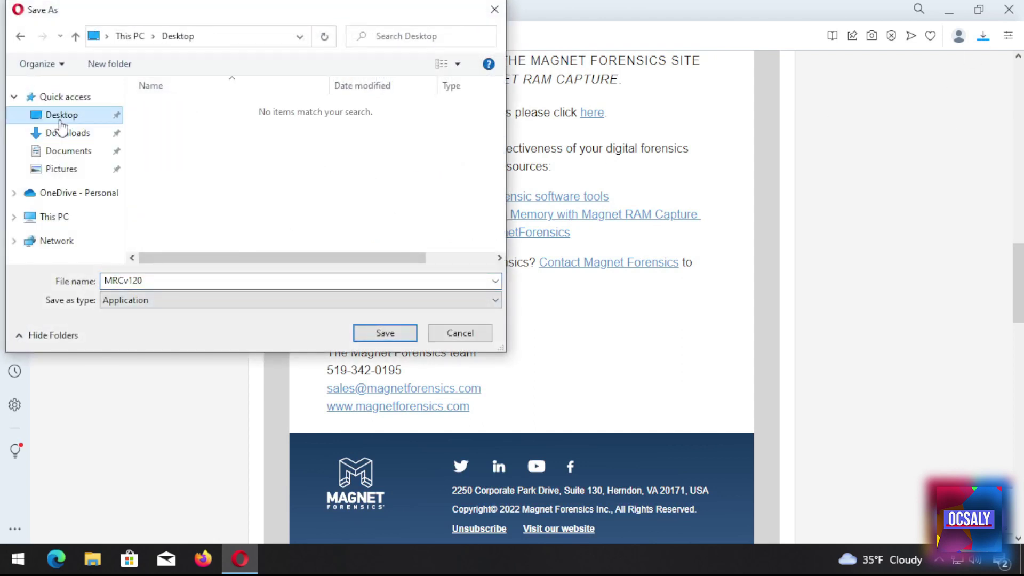
click(389, 333)
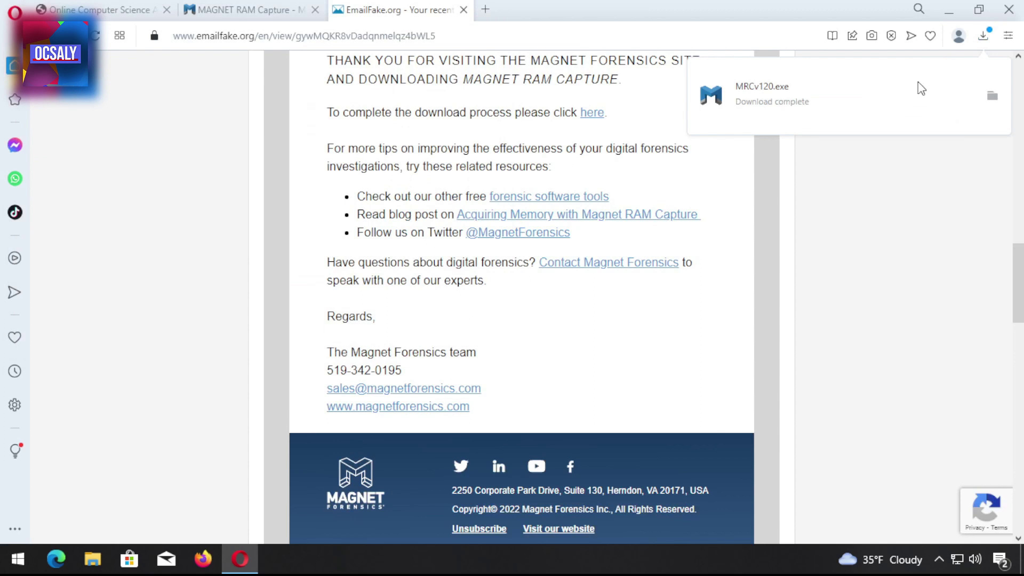
click(1009, 9)
click(574, 315)
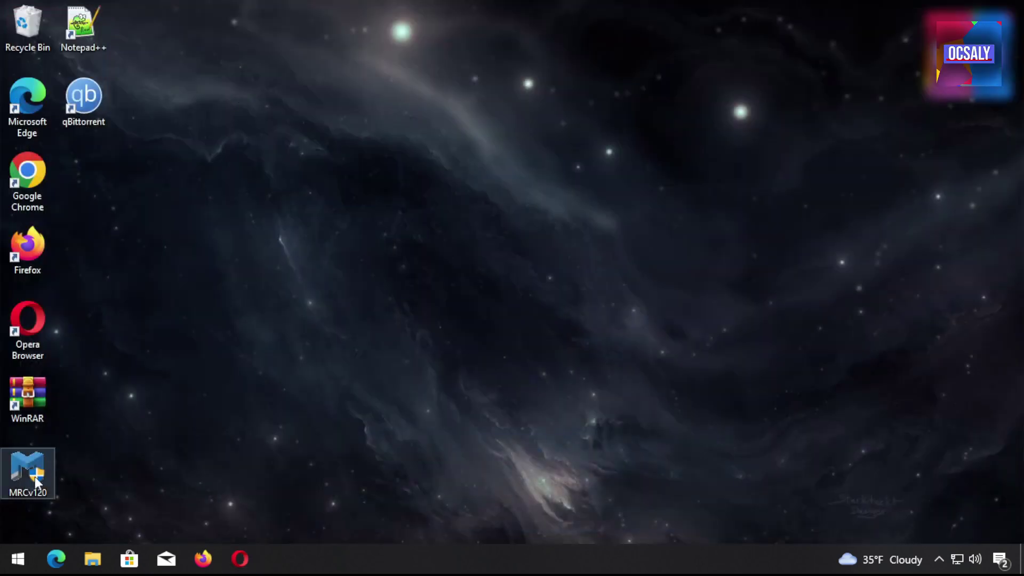
Move the MRCv120 icon toward the middle of the desktop
drag(27, 467, 647, 176)
mouse_move(606, 78)
mouse_down()
mouse_move(773, 359)
mouse_move(768, 352)
mouse_up()
click(746, 233)
drag(746, 233, 593, 155)
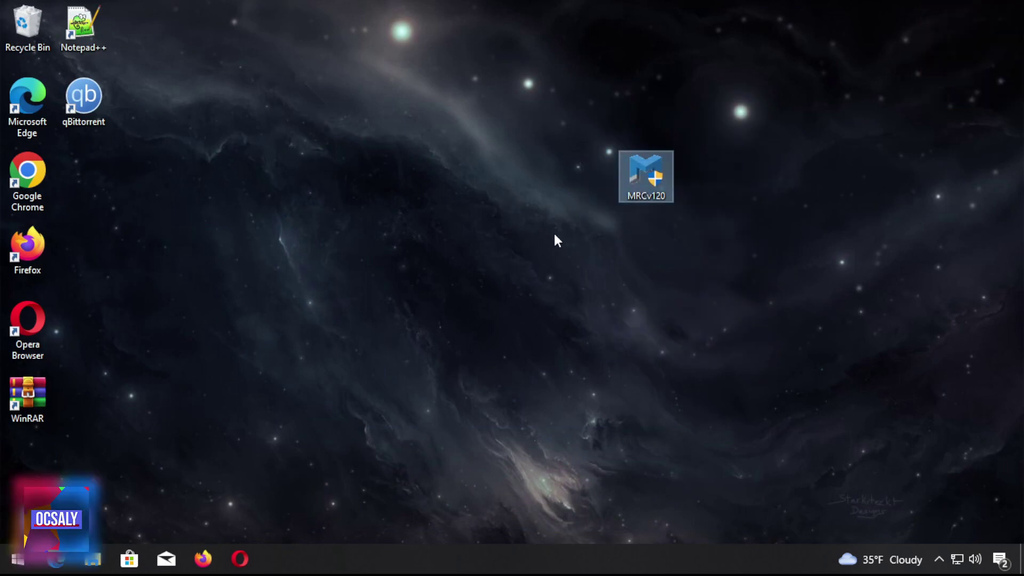
Run MRCv120 with administrator approval and accept the MAGNET RAM Capture EULA
double_click(657, 170)
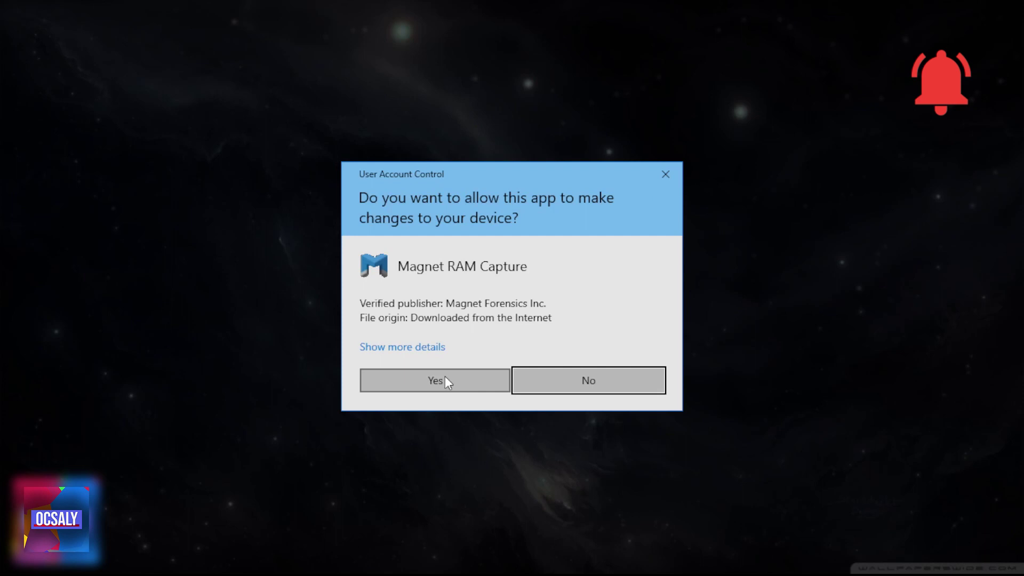
click(445, 376)
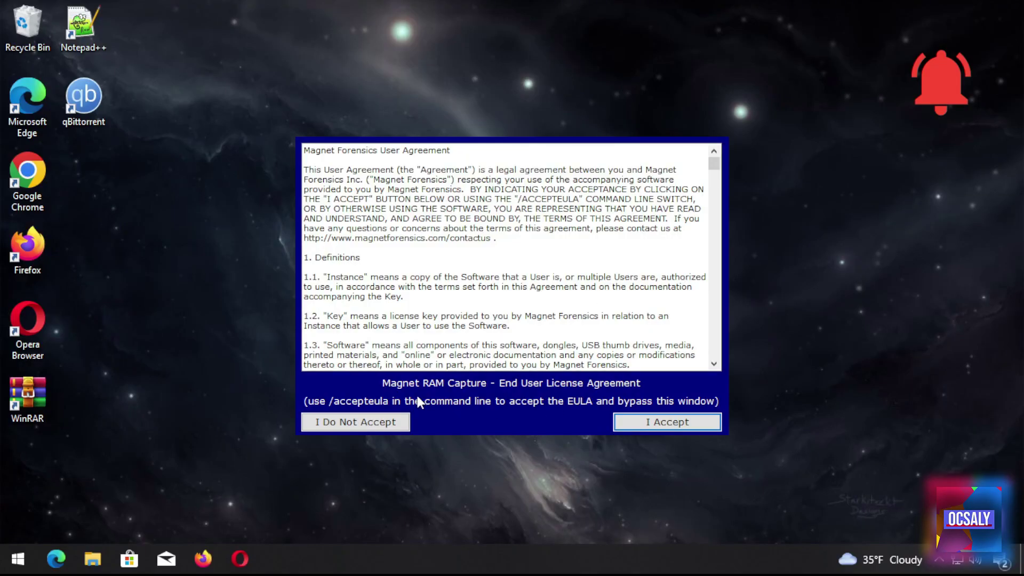
scroll(512, 267, down, 15)
drag(714, 184, 691, 420)
click(690, 421)
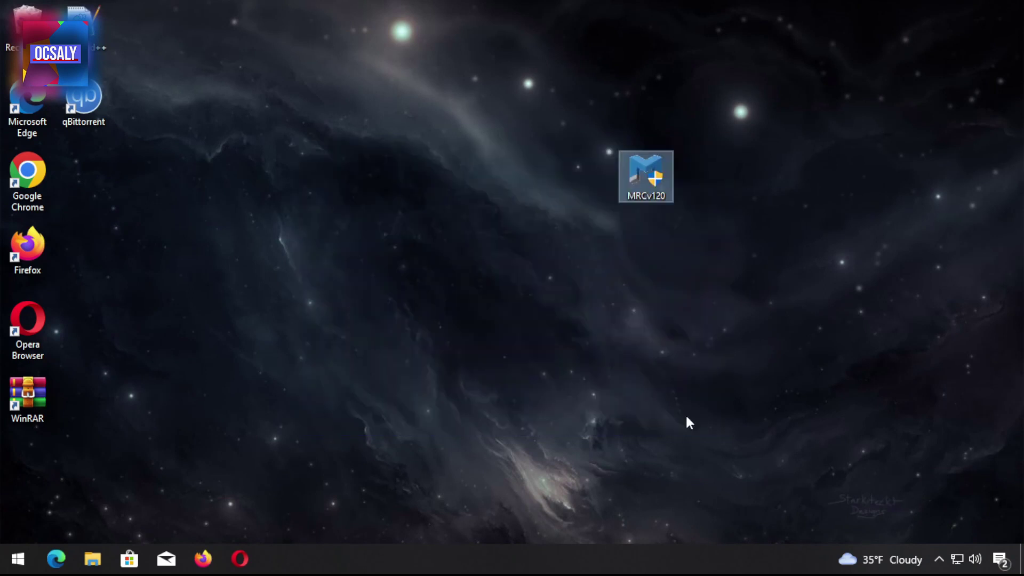
click(468, 106)
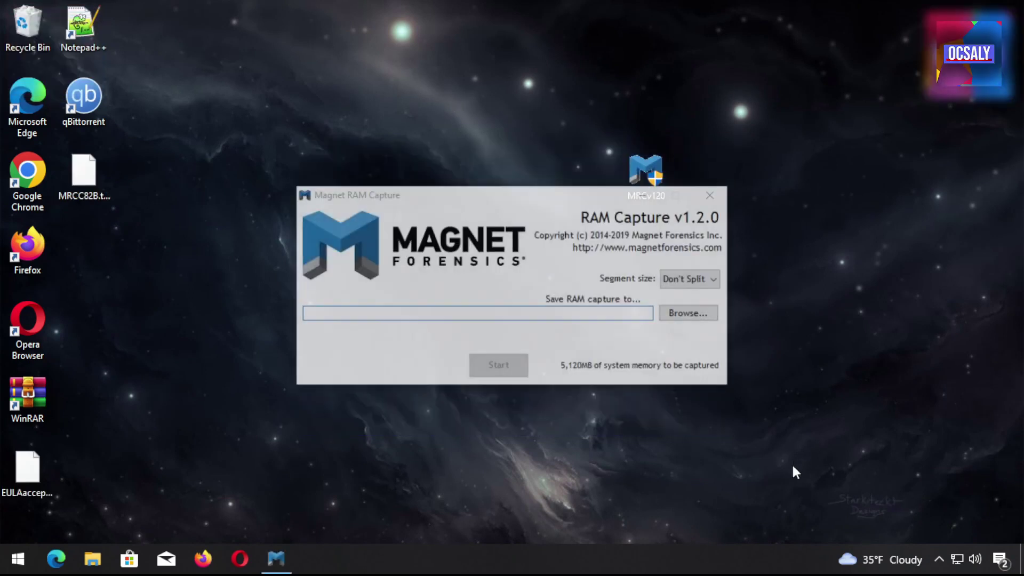
click(483, 181)
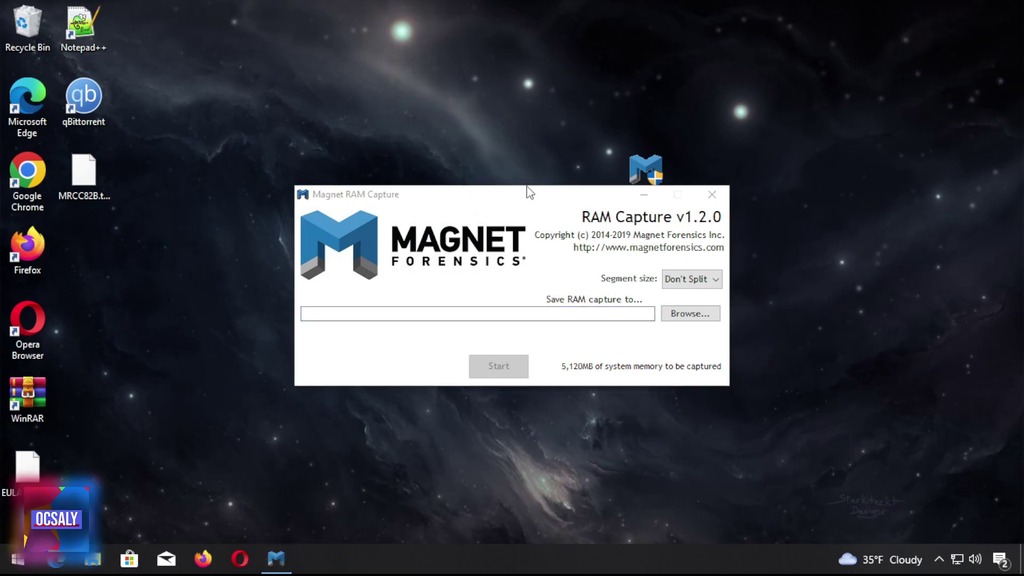
key(alt+Tab)
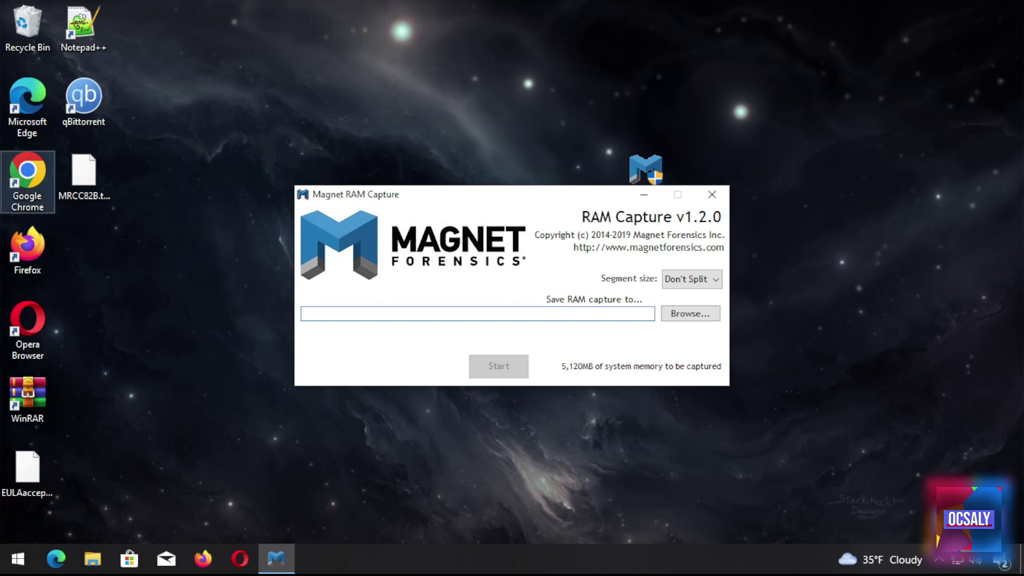
click(692, 279)
click(692, 279)
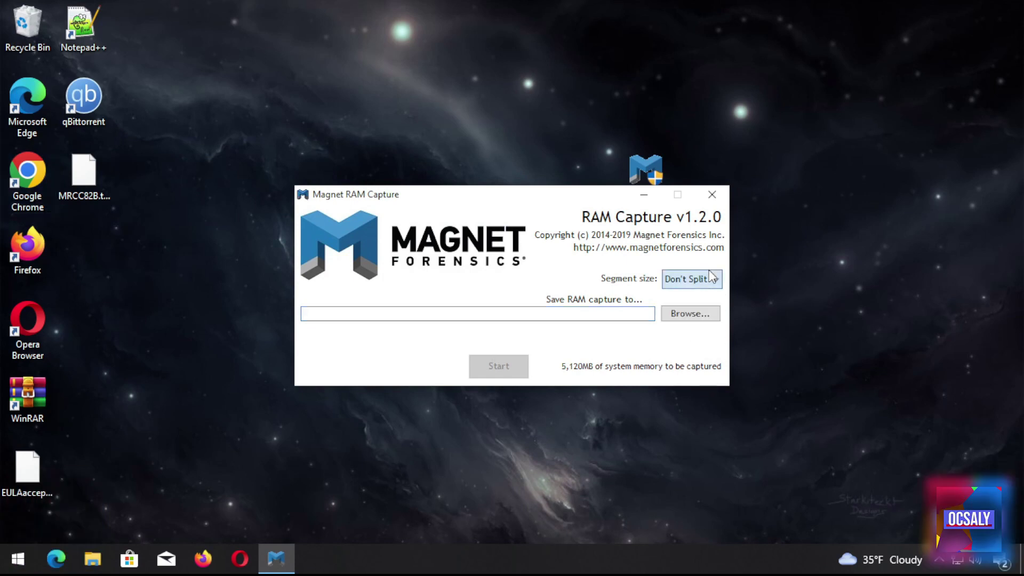
click(12, 447)
Open This PC's properties via a 'comput' Start search and confirm 4.00 GB installed RAM
click(12, 560)
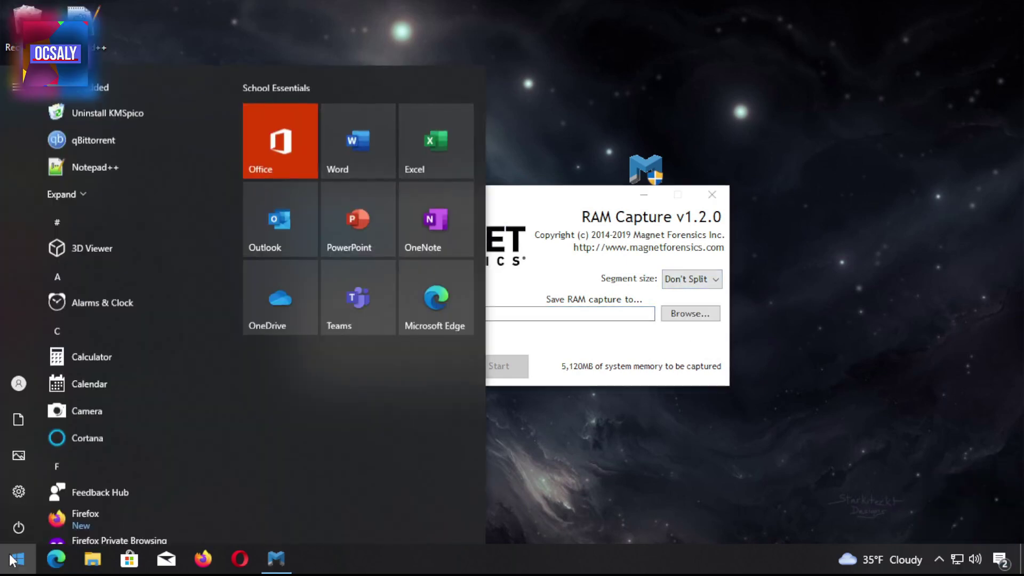
text(comput)
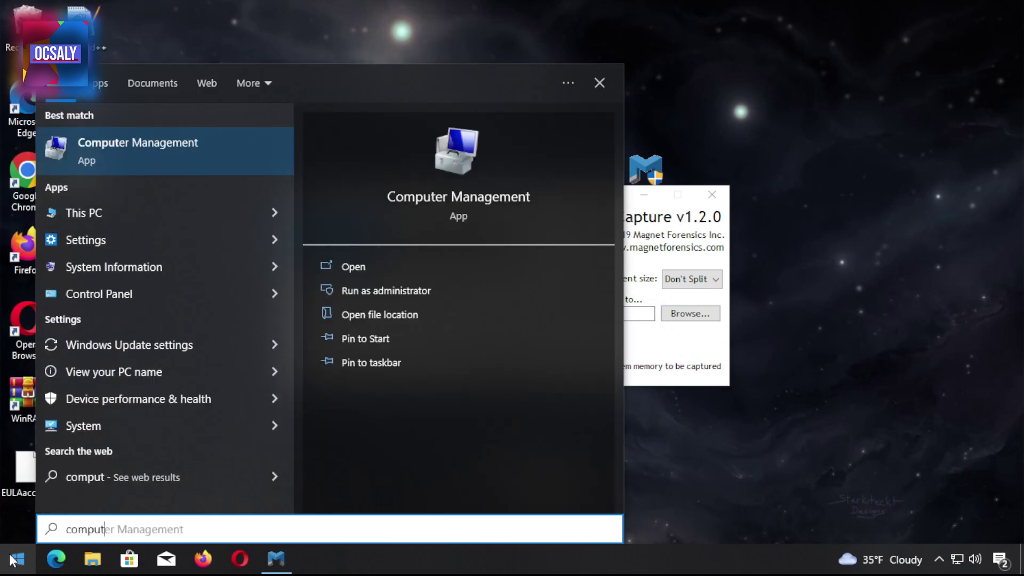
right_click(177, 216)
click(204, 351)
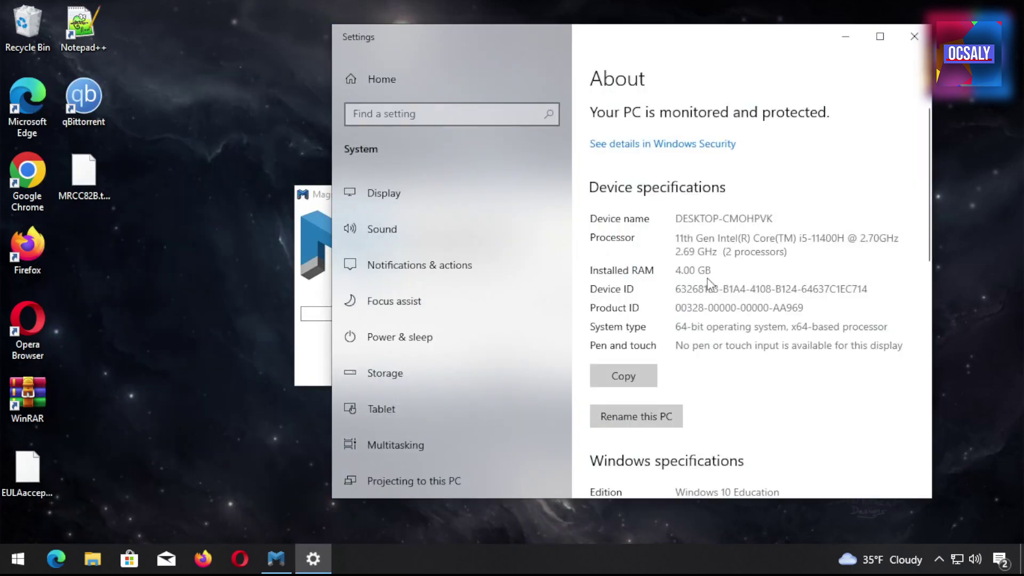
drag(707, 270, 669, 270)
click(675, 272)
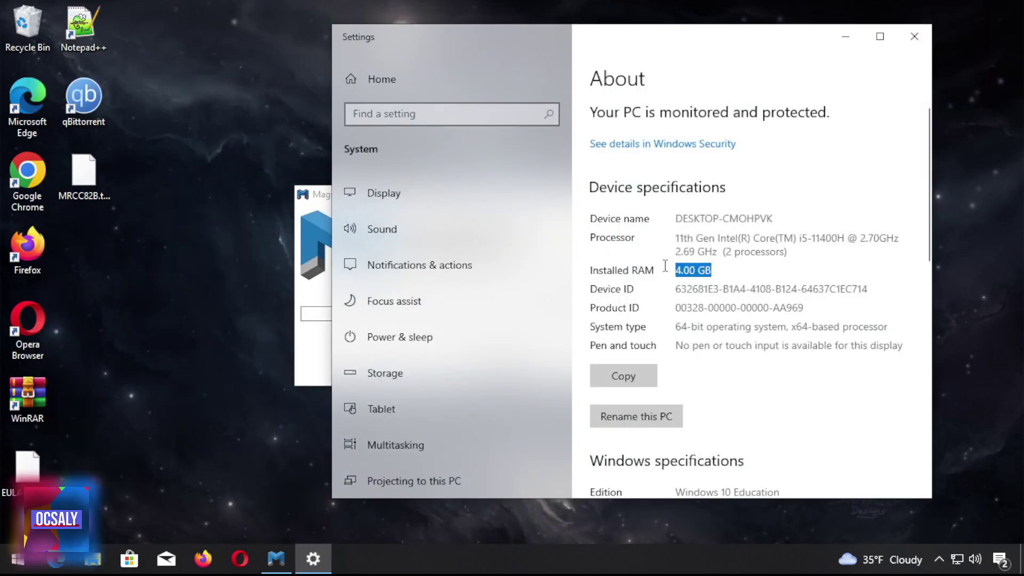
click(669, 271)
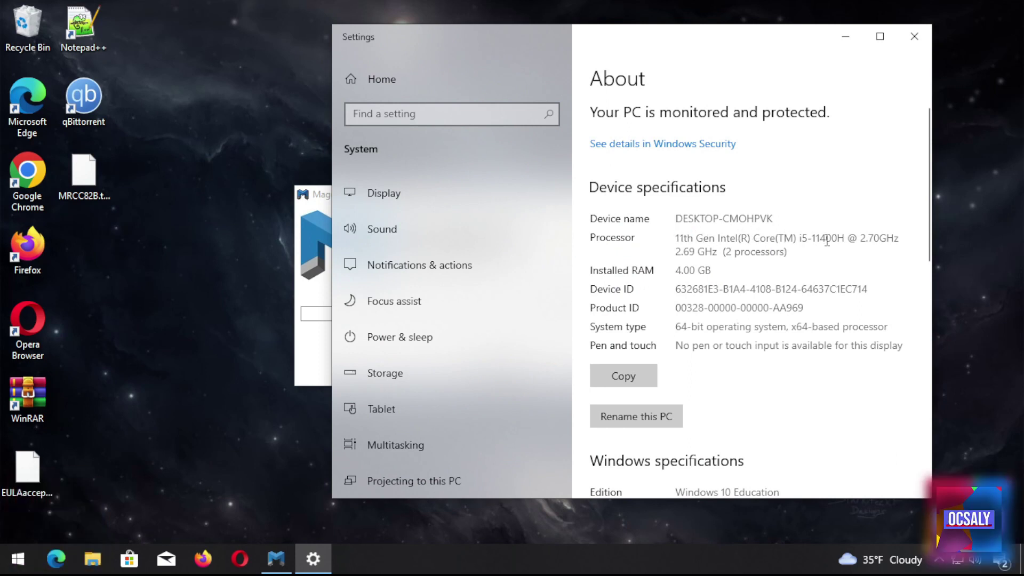
click(846, 36)
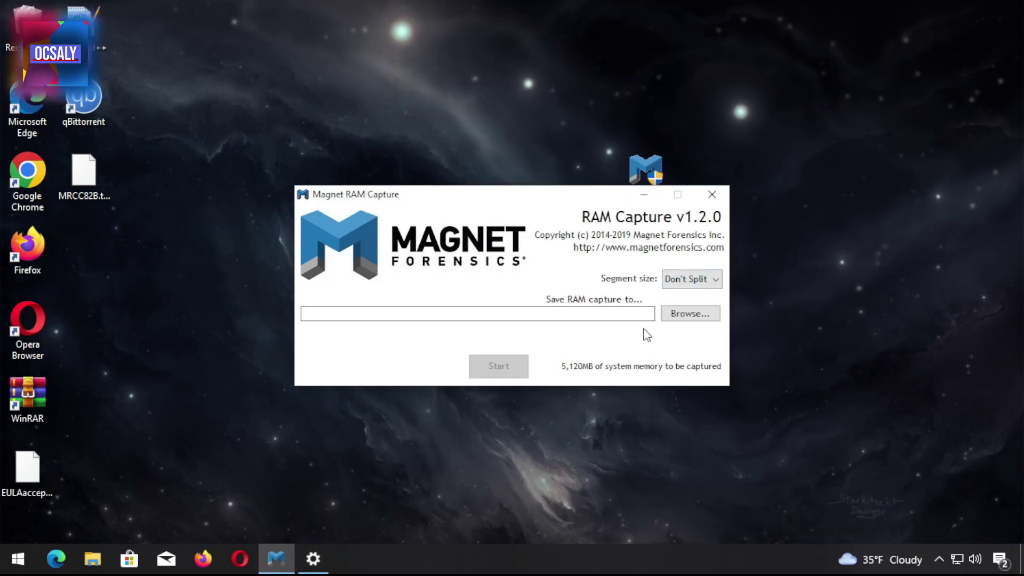
Browse to the Desktop and name the RAM capture file myramsave
click(690, 314)
click(357, 278)
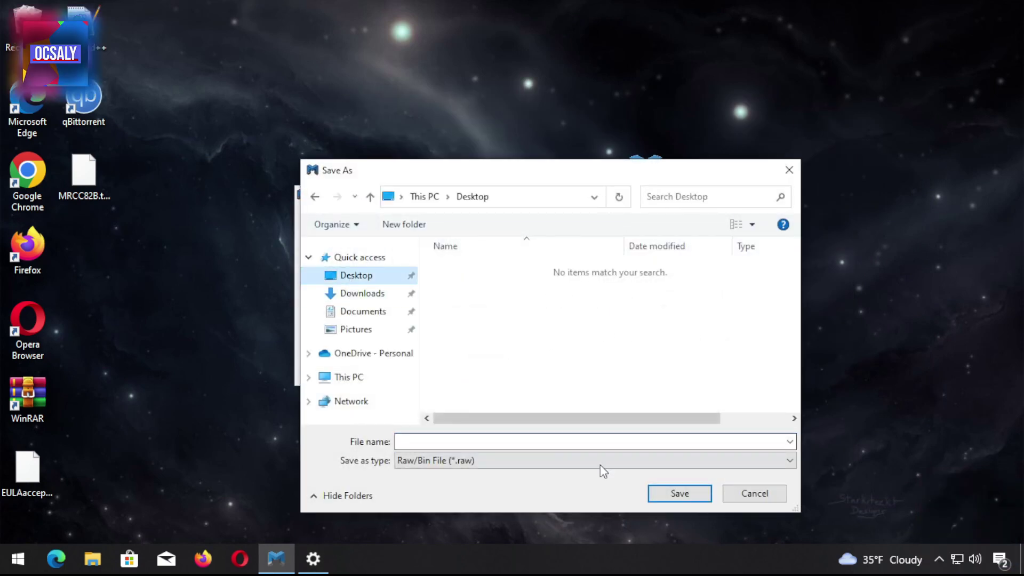
click(693, 497)
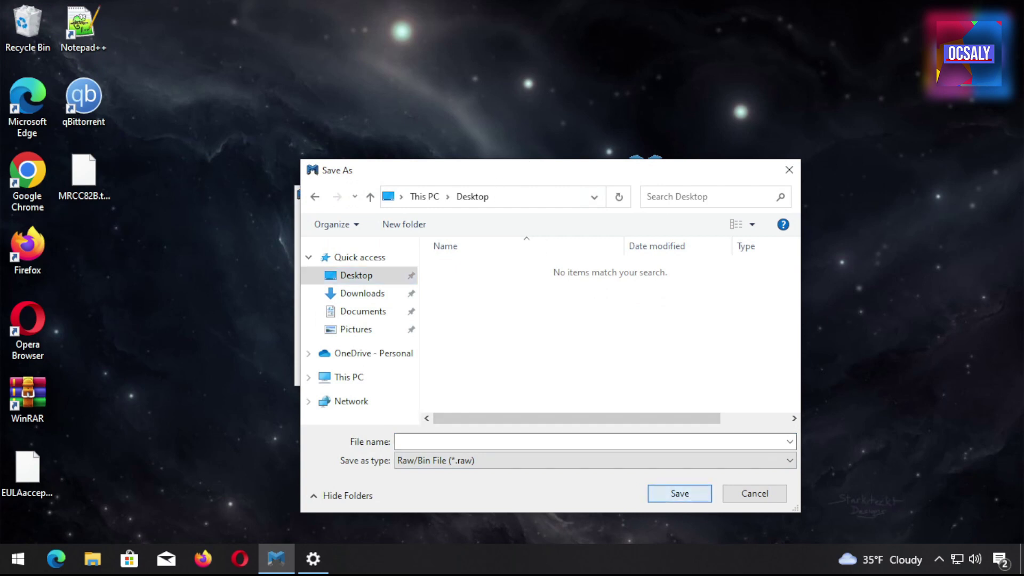
click(649, 442)
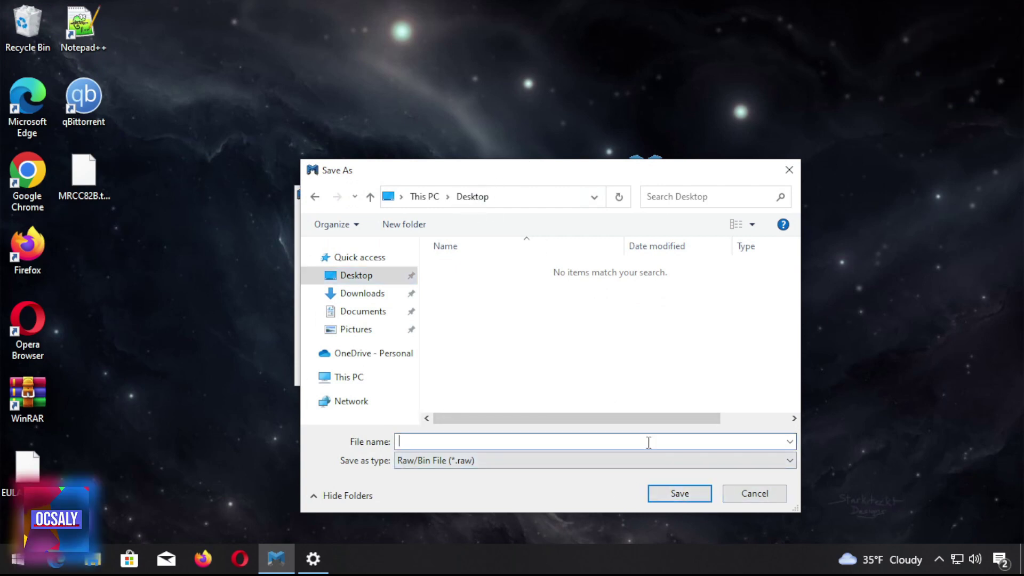
text(m)
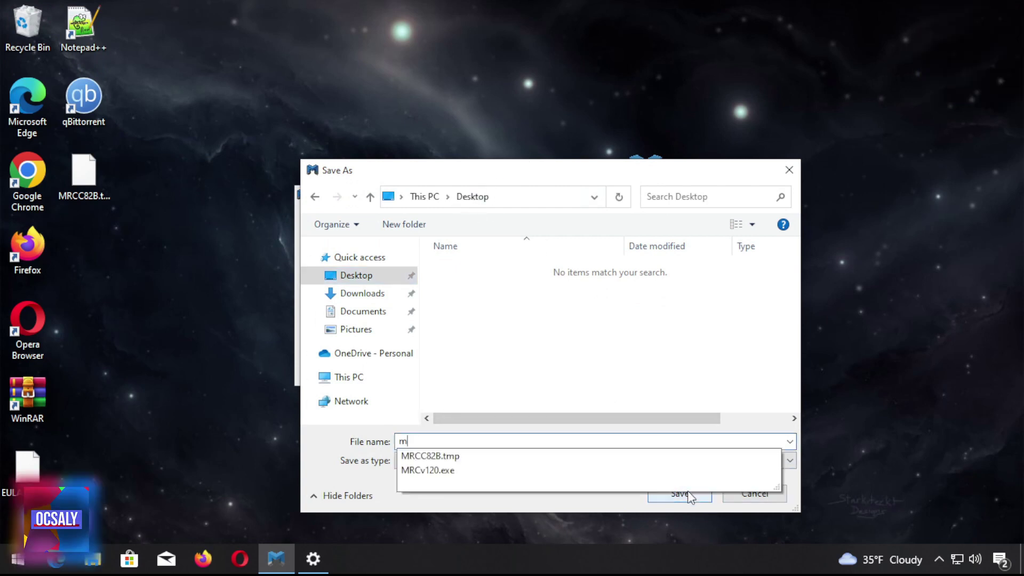
text(yramsave)
key(Return)
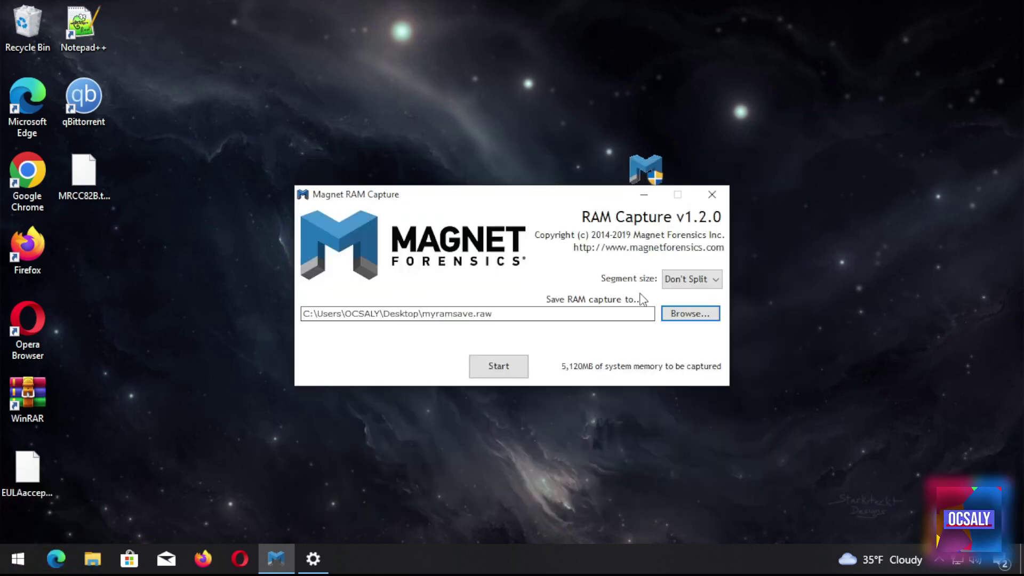
click(688, 279)
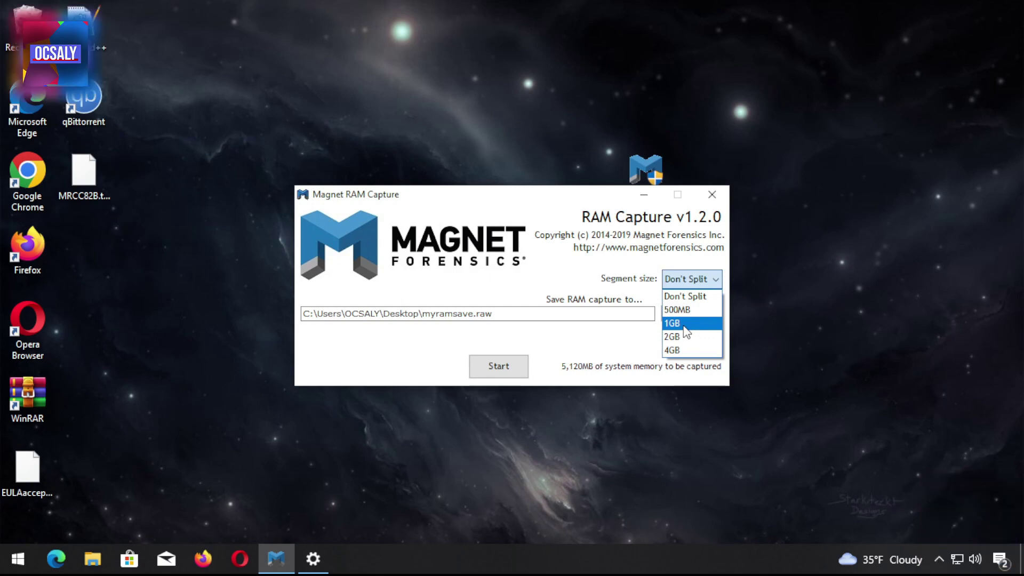
click(685, 324)
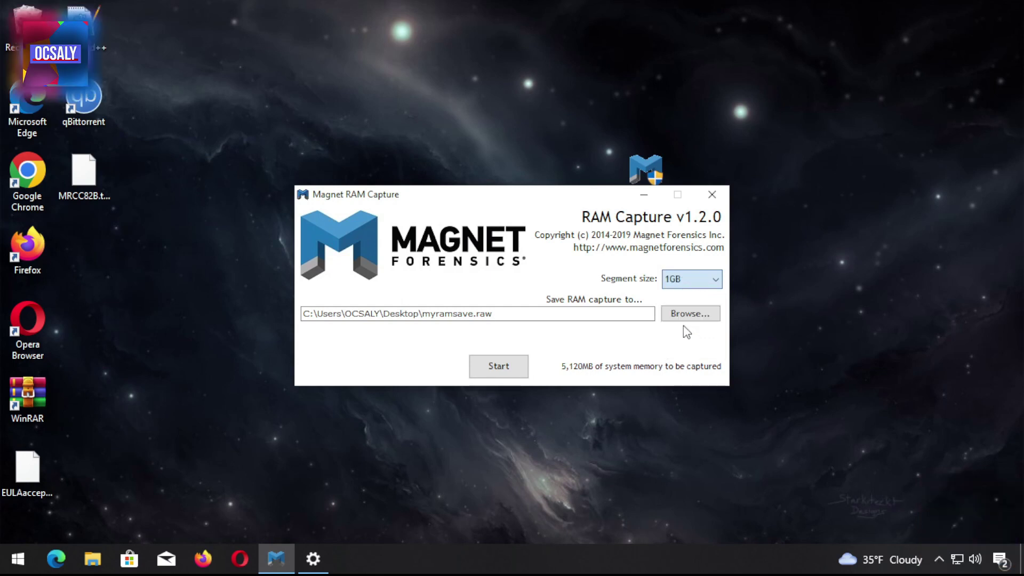
click(690, 280)
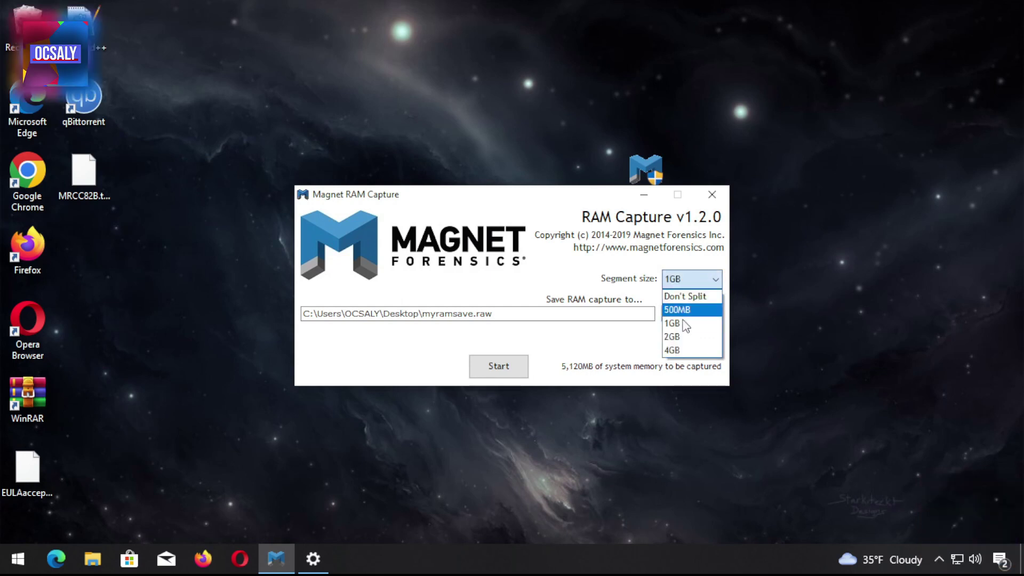
click(687, 279)
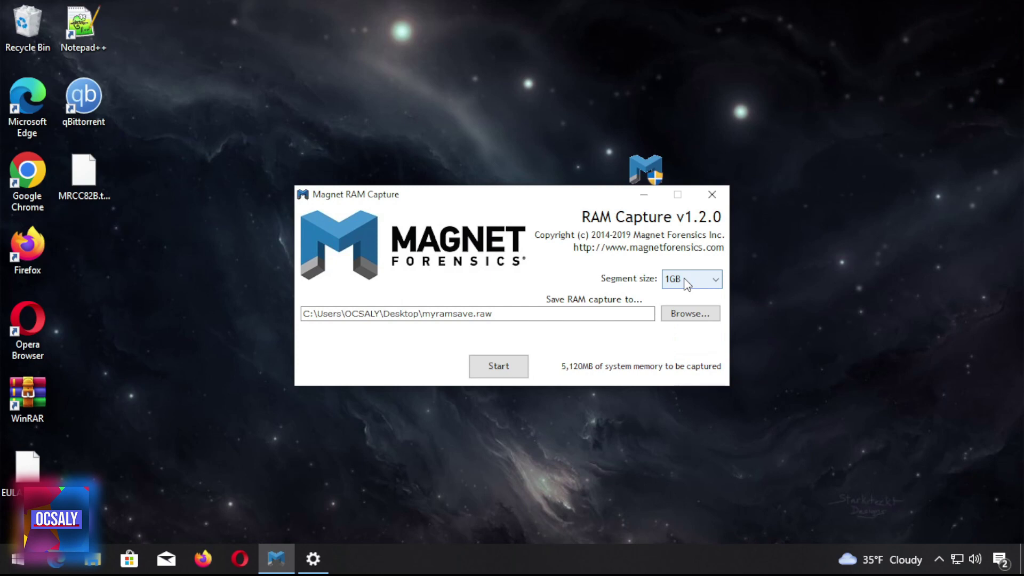
click(686, 283)
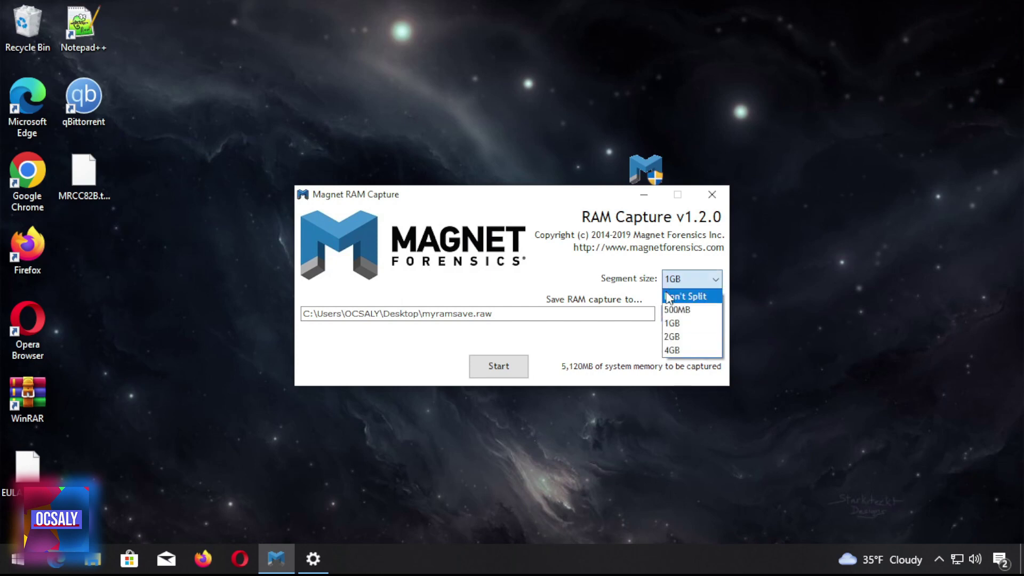
click(669, 298)
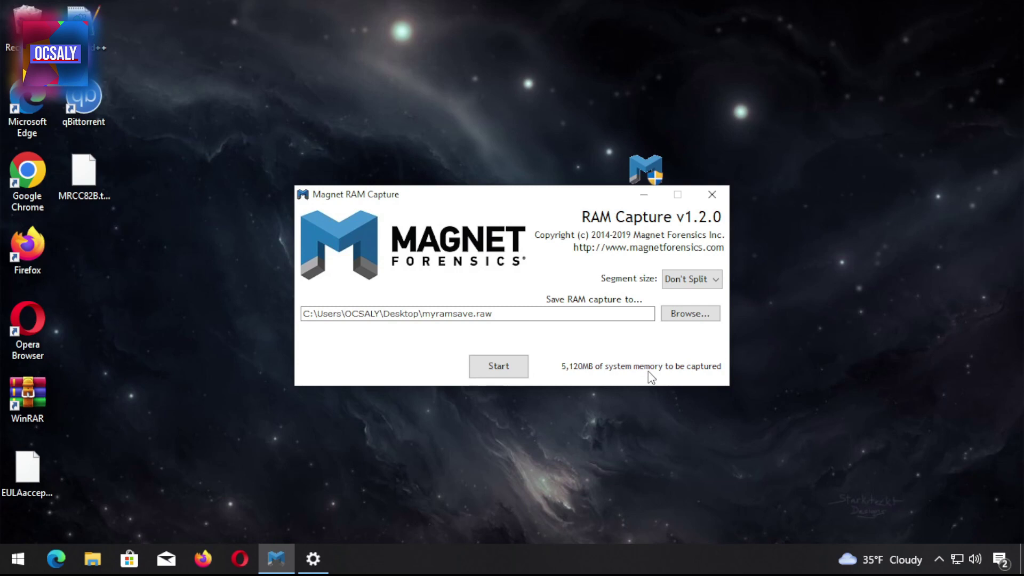
click(692, 279)
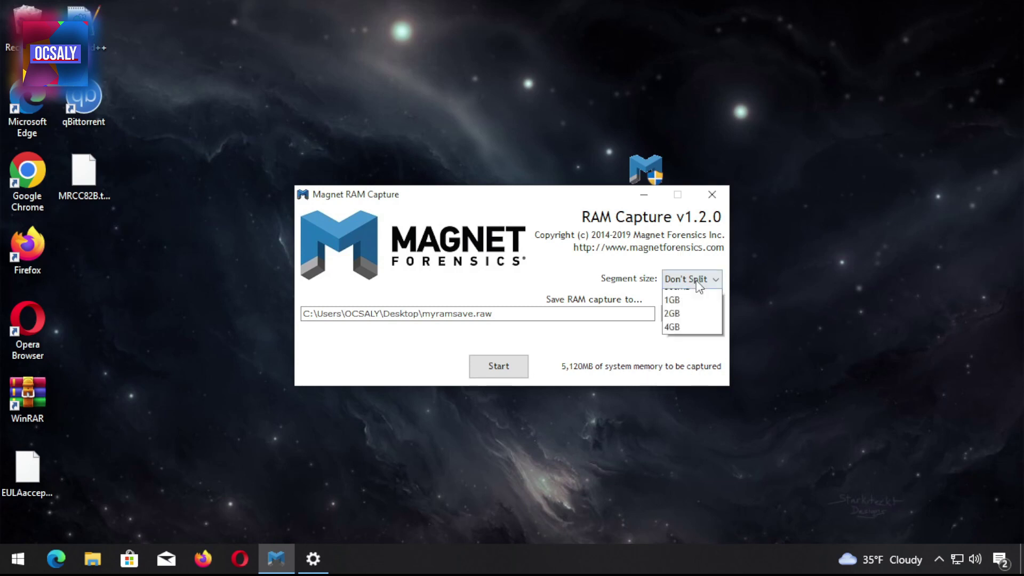
click(680, 324)
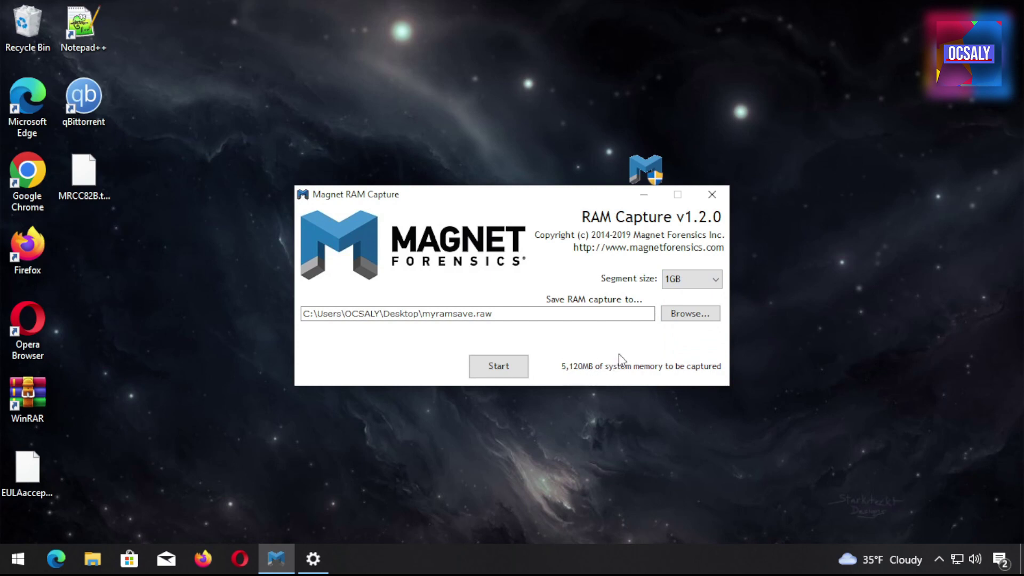
click(701, 275)
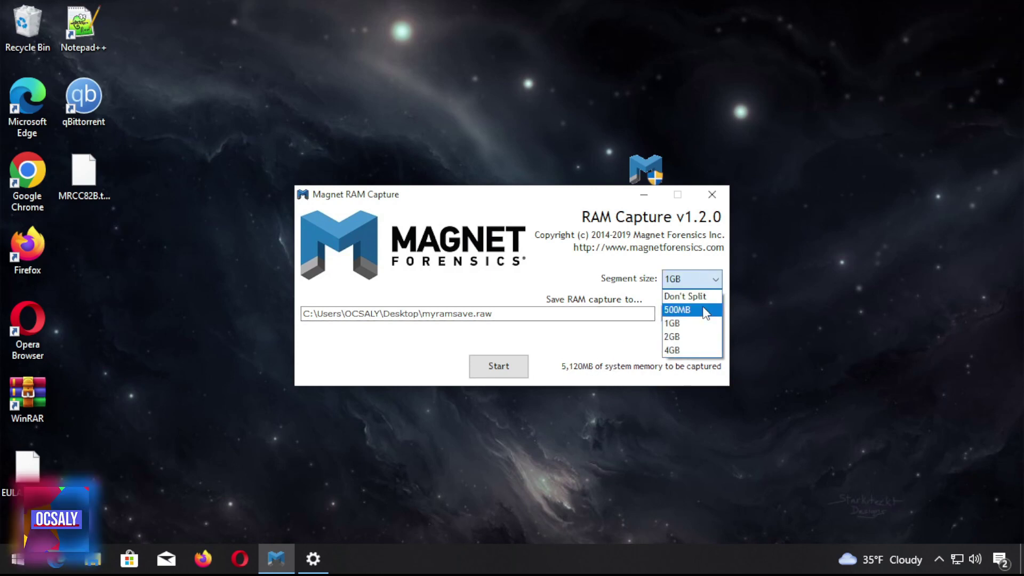
click(678, 310)
click(694, 279)
click(687, 293)
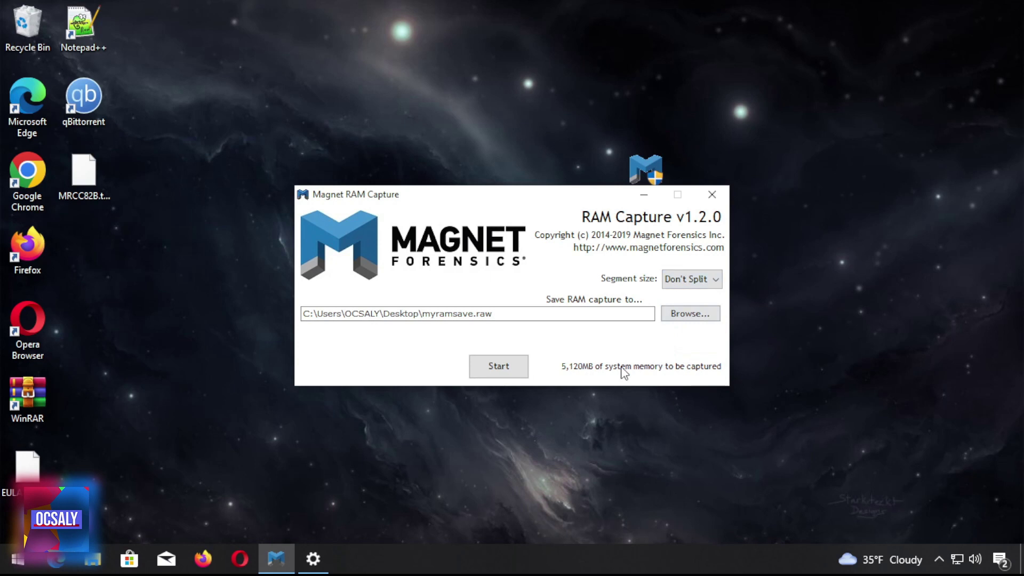
drag(492, 314, 479, 310)
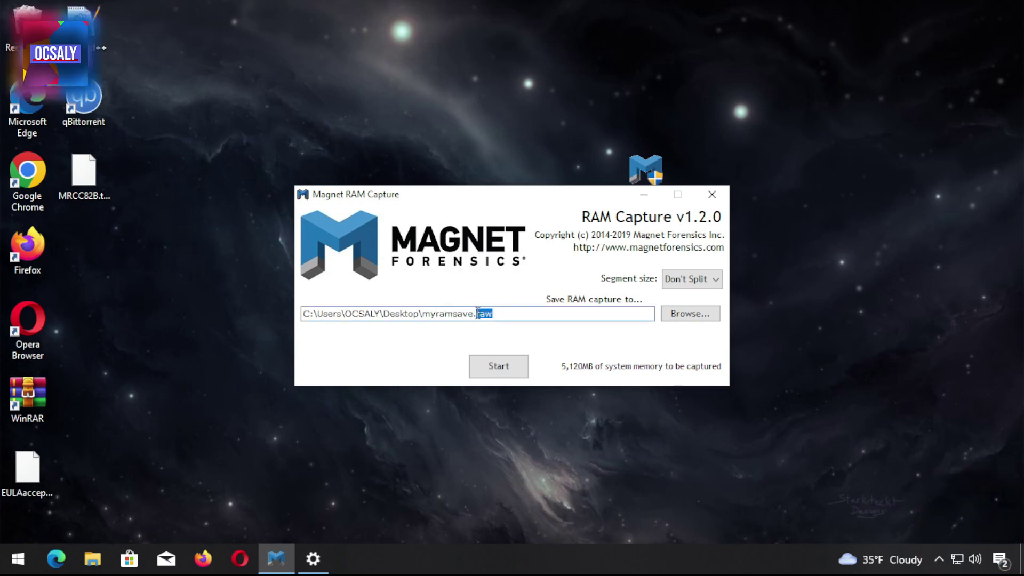
click(482, 314)
double_click(483, 313)
click(483, 313)
double_click(482, 314)
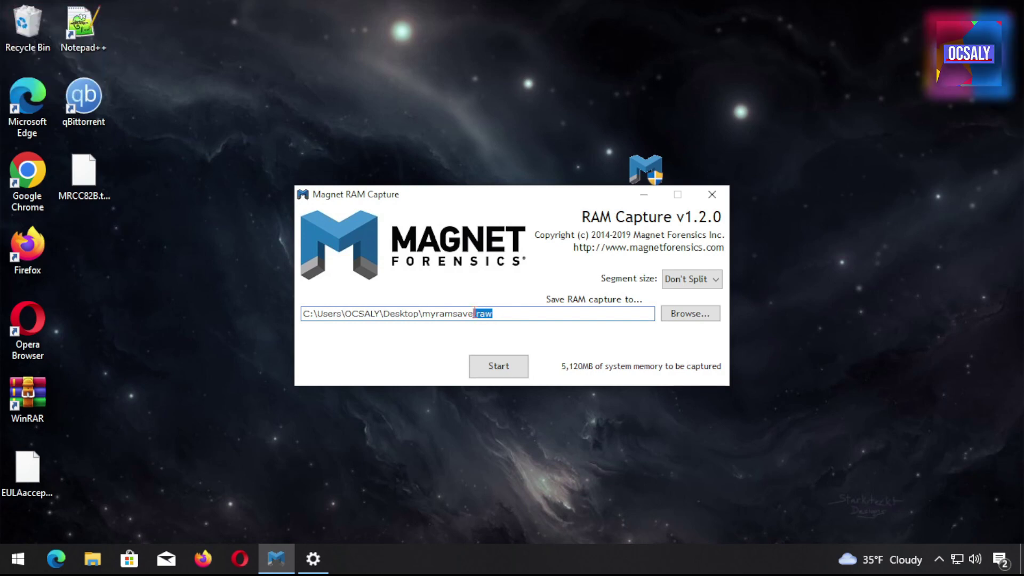
click(503, 317)
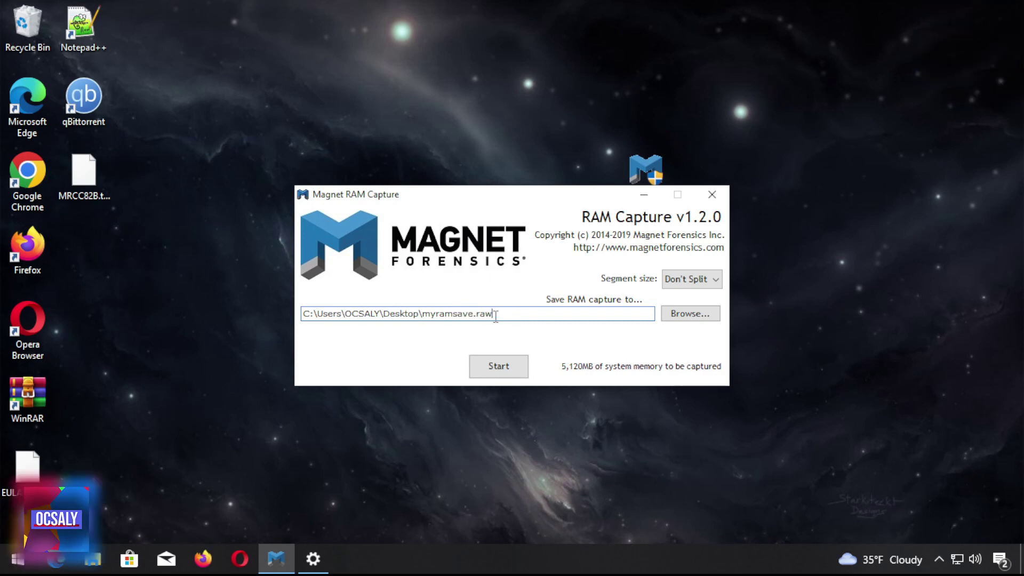
drag(512, 317, 473, 302)
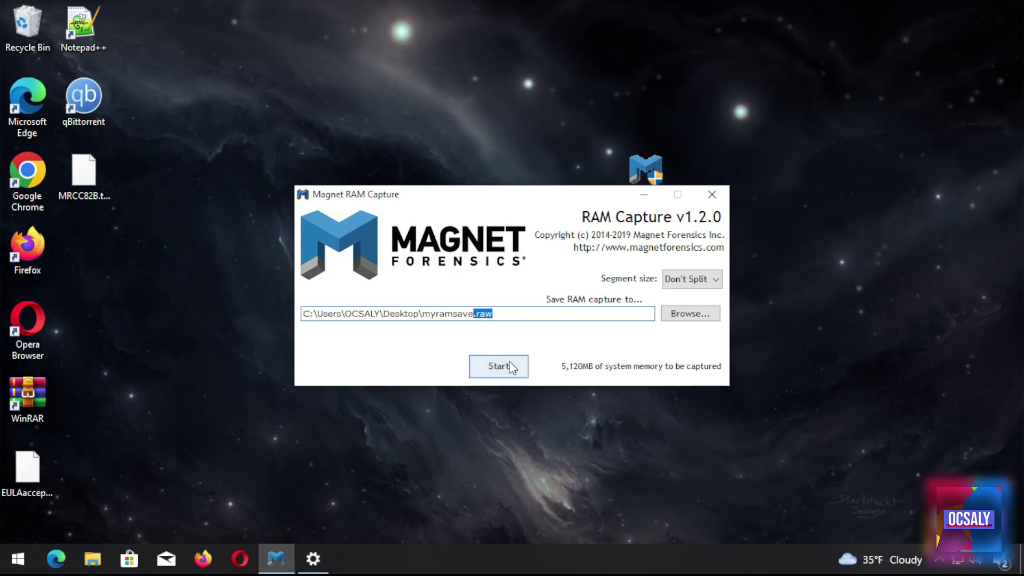
Leave segment size at Don't Split and start capturing RAM to myramsave.raw
click(696, 282)
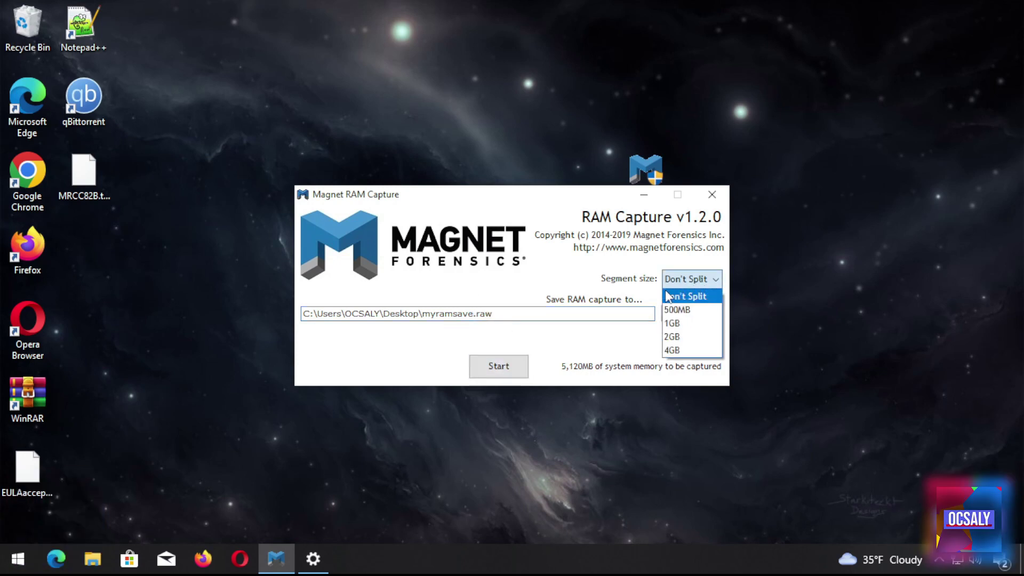
click(685, 296)
click(499, 366)
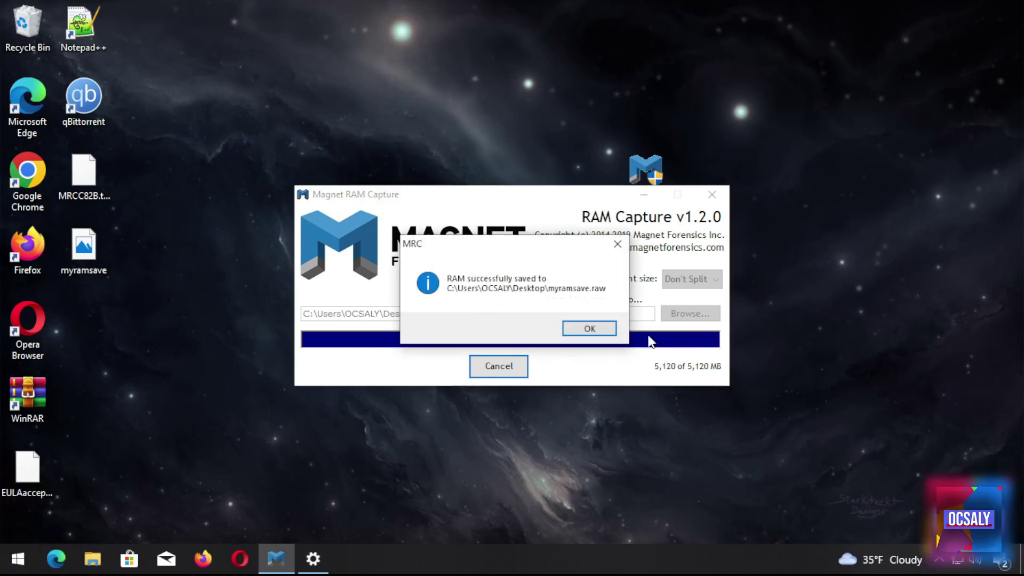
Dismiss the capture success message and select the new myramsave file on the desktop
click(590, 329)
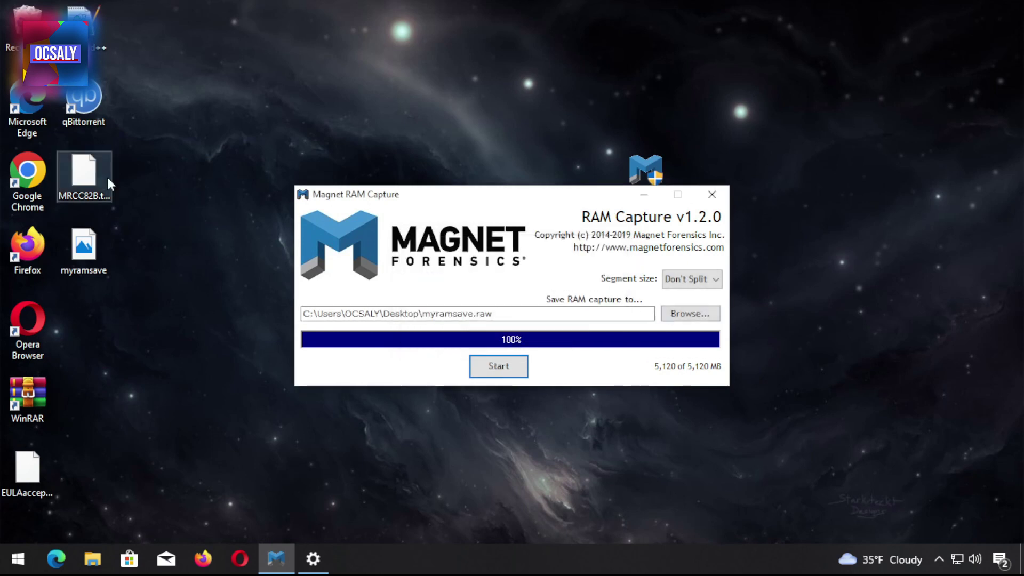
click(102, 256)
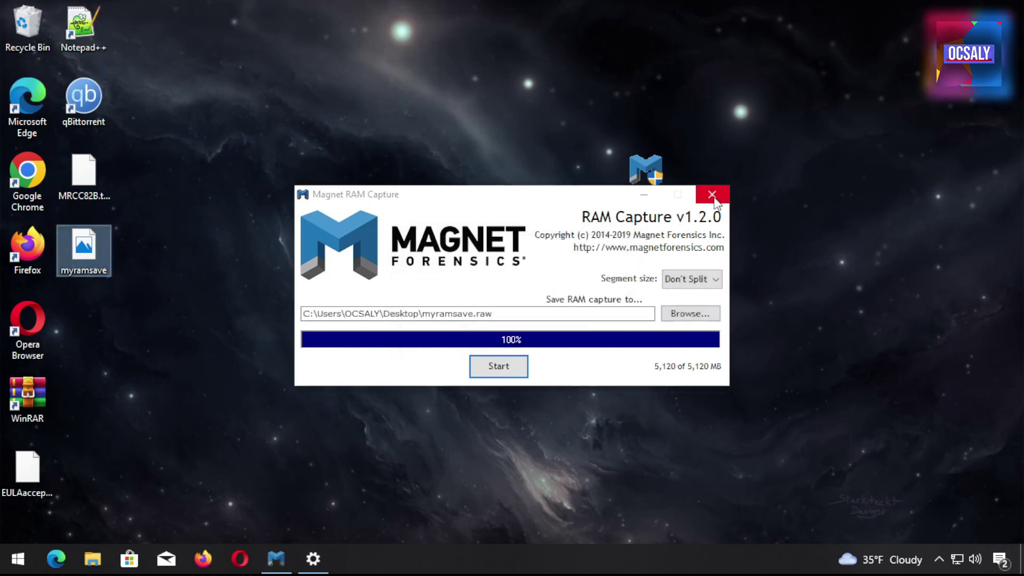
right_click(175, 296)
key(Escape)
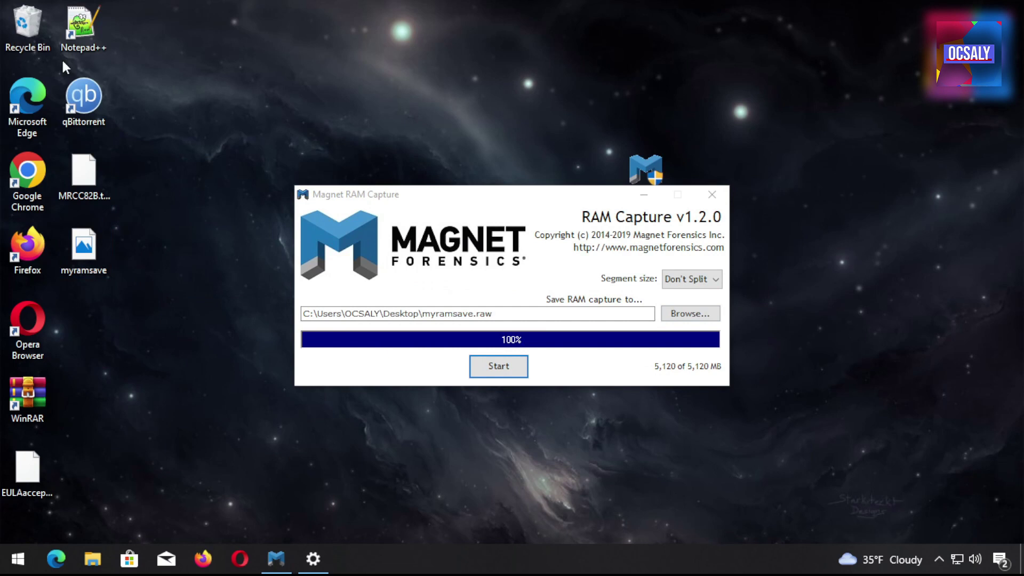
In File Explorer's Folder Options, toggle Hide empty drives, apply it, and minimize Explorer
click(93, 559)
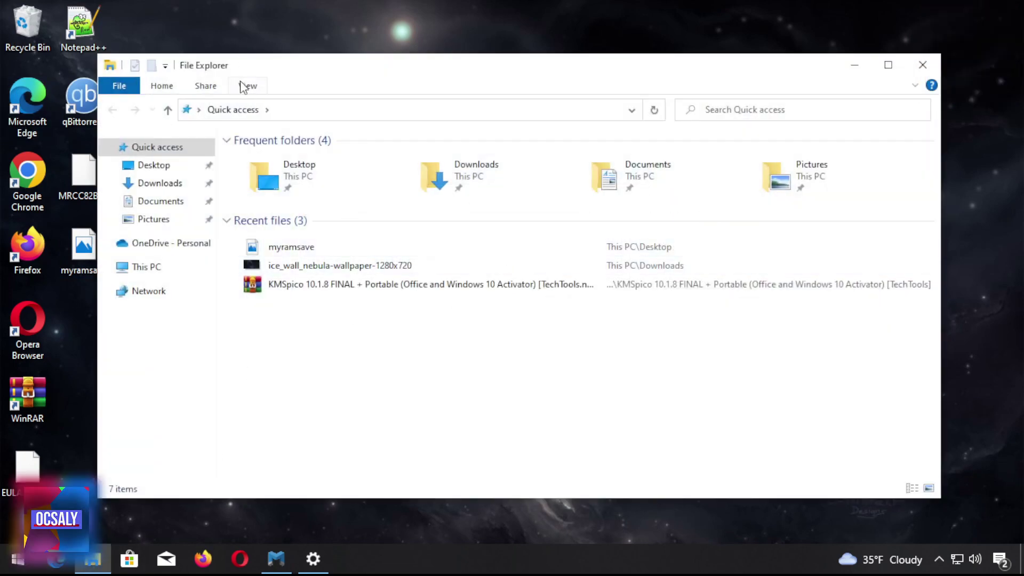
click(243, 86)
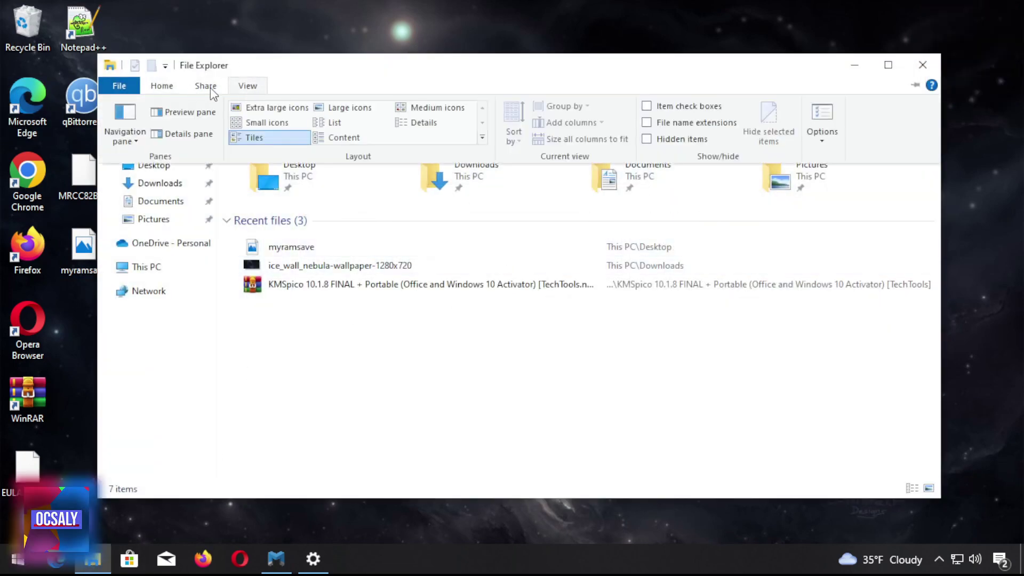
click(162, 86)
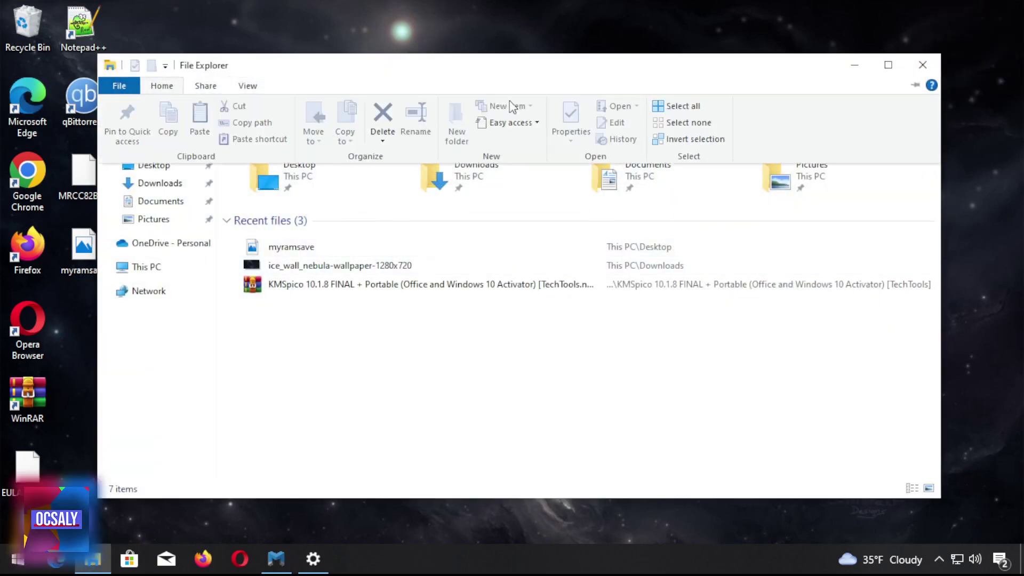
click(206, 86)
click(249, 87)
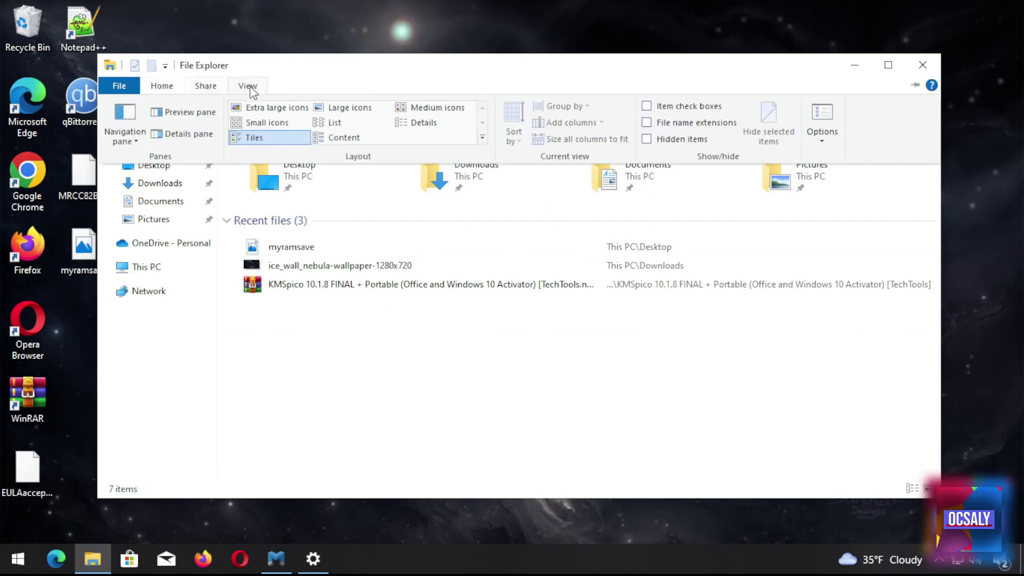
click(822, 117)
click(208, 397)
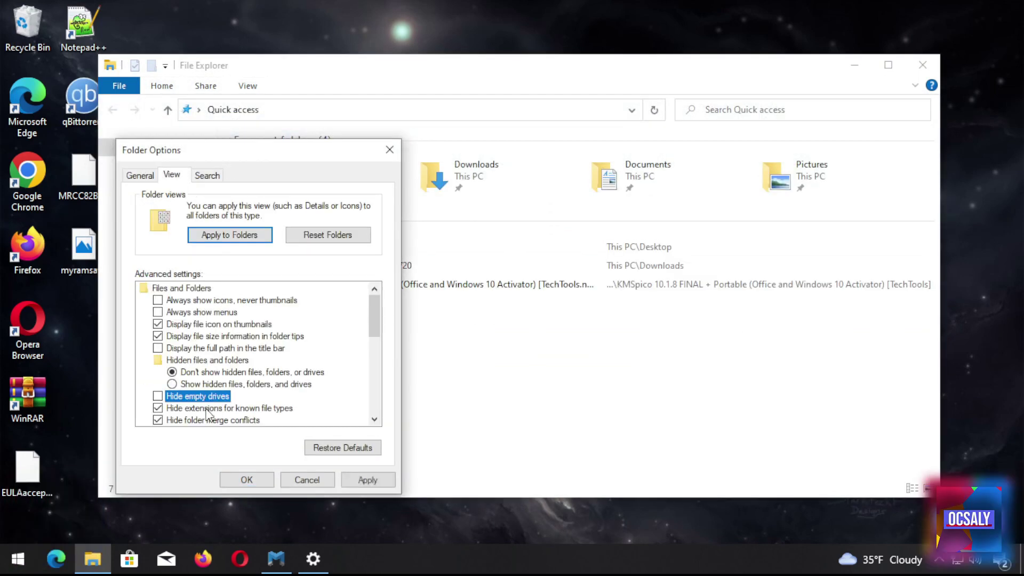
click(243, 480)
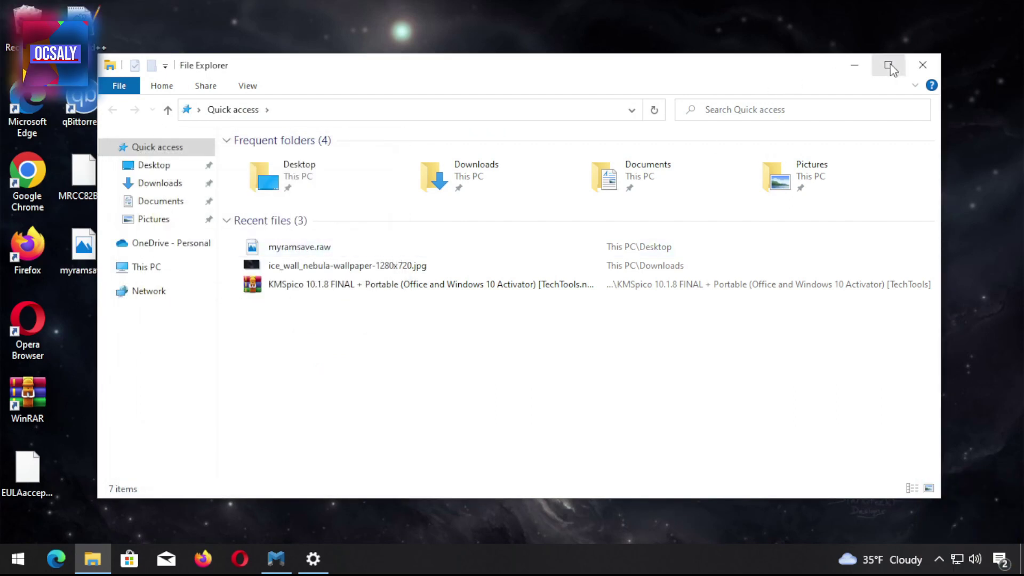
click(854, 64)
Select myramsave.raw on the Desktop and close the Magnet RAM Capture window
click(89, 261)
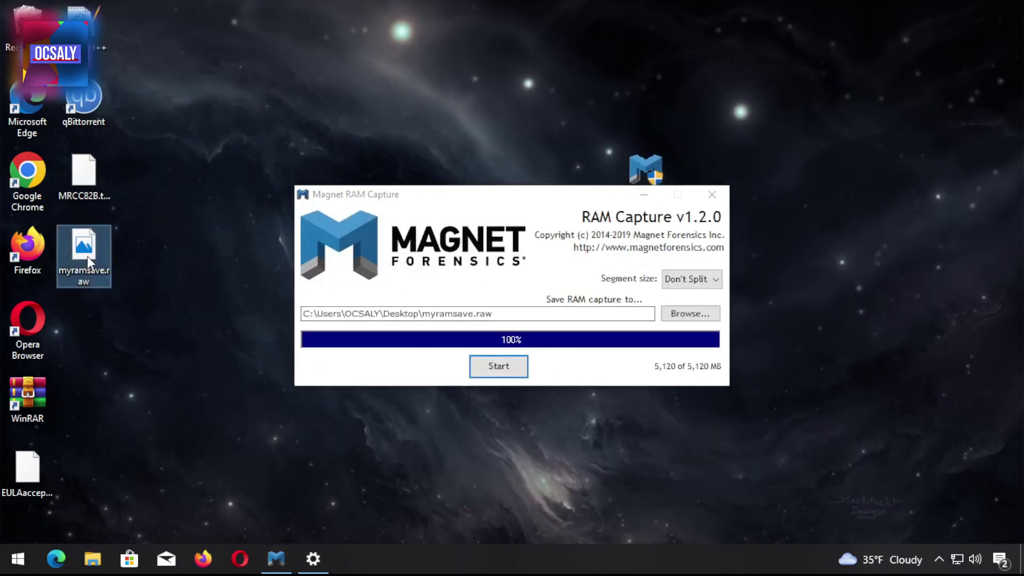
right_click(75, 272)
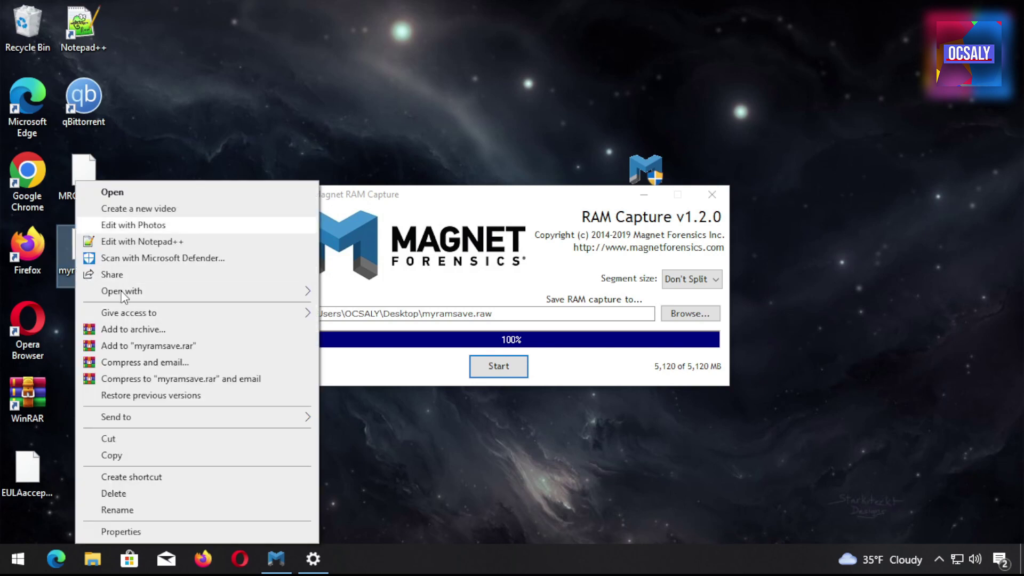
click(117, 510)
click(92, 278)
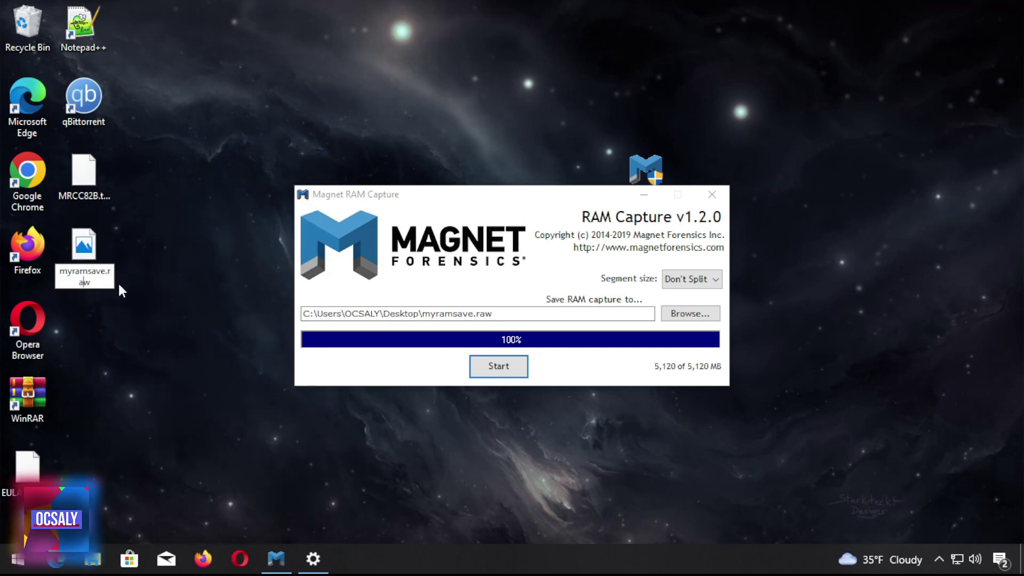
click(712, 194)
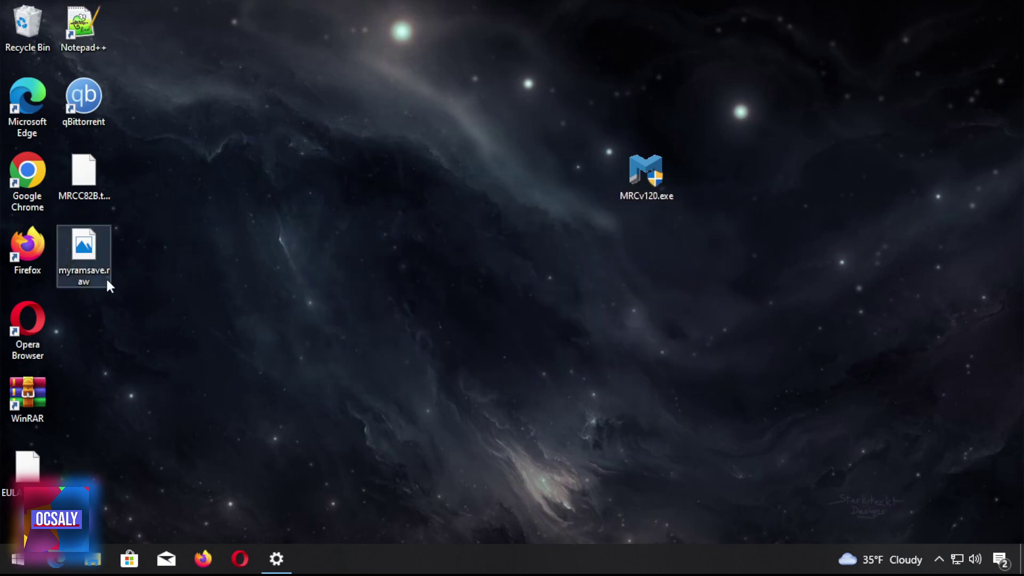
Verify in Properties that myramsave.raw is 5.00 GB, then relaunch MRCv120.exe
right_click(106, 280)
click(128, 531)
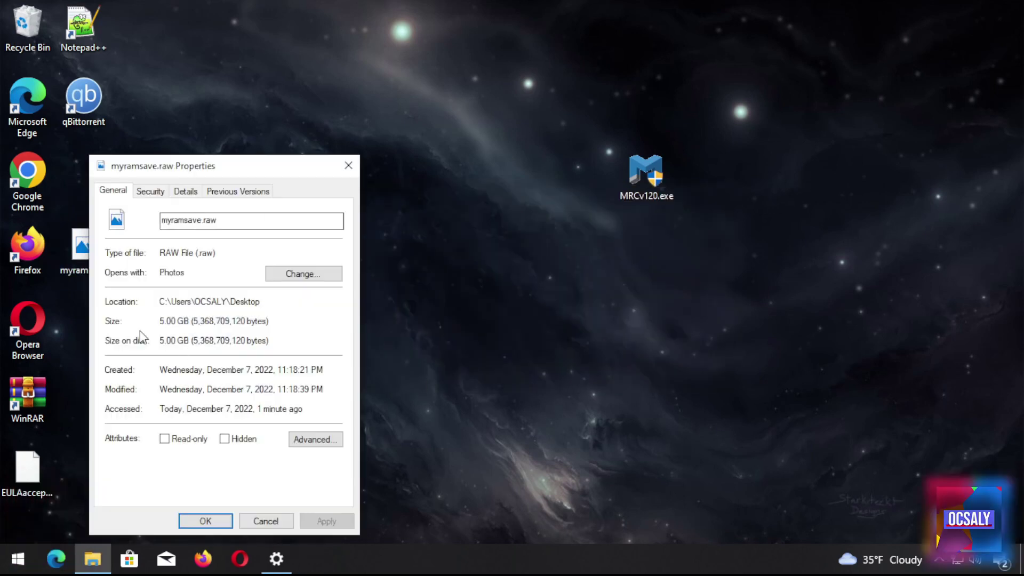
drag(188, 321, 111, 352)
double_click(220, 340)
click(260, 371)
double_click(626, 177)
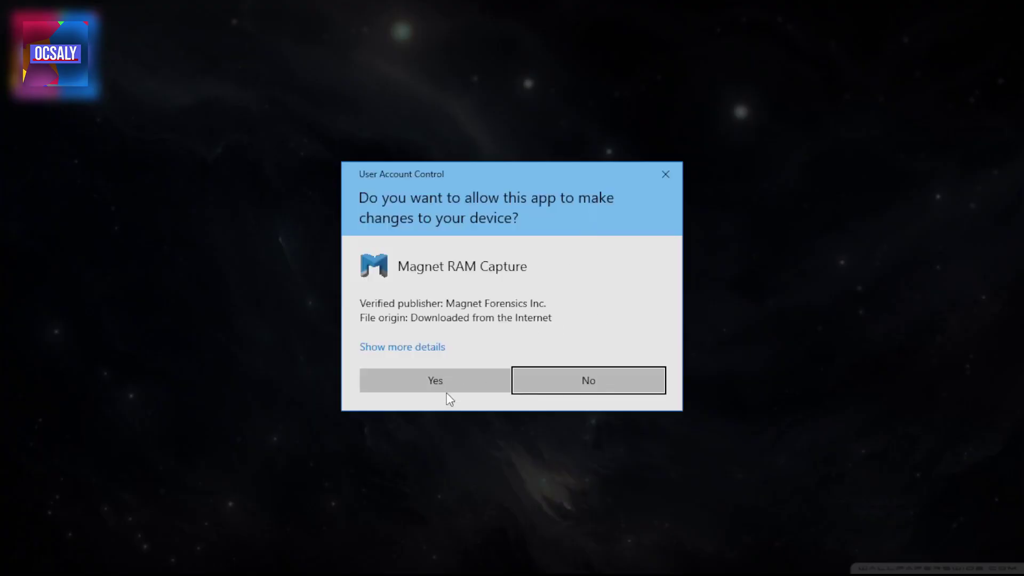
Allow Magnet RAM Capture to run and set its segment size to 1GB
click(473, 374)
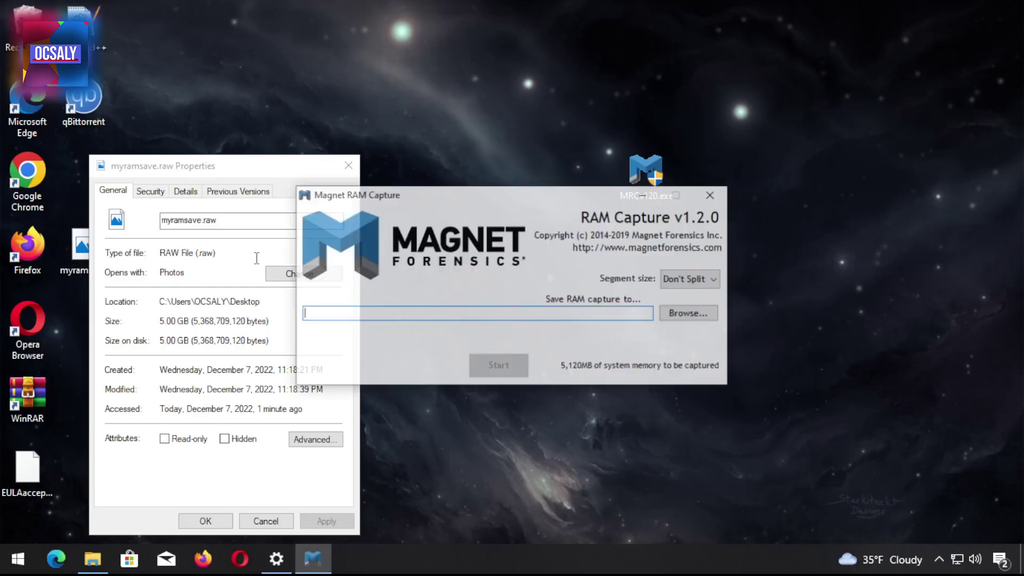
click(693, 279)
key(Escape)
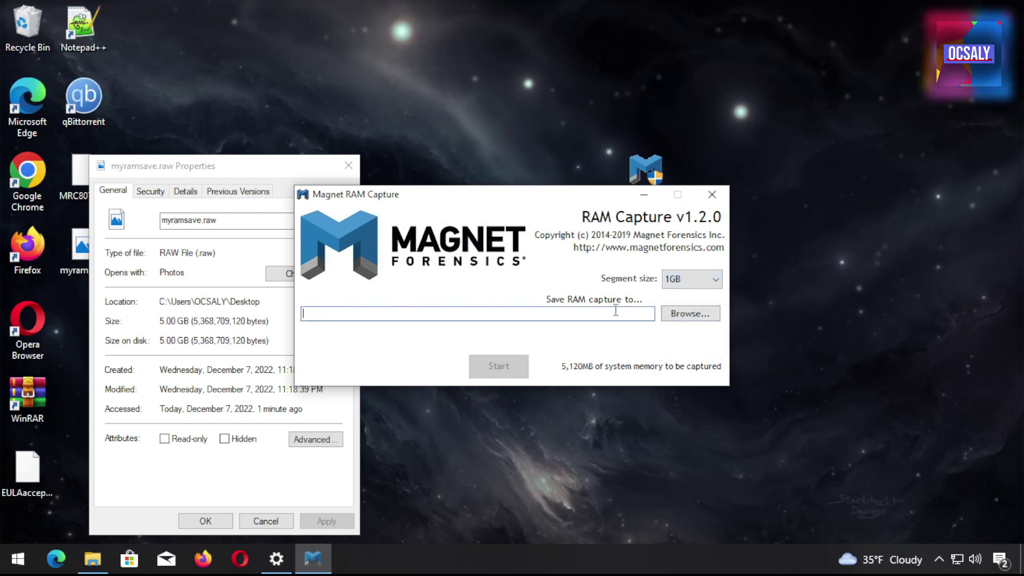
Create a new Desktop folder named '1gb split of ram'
right_click(762, 443)
mouse_move(690, 392)
click(774, 395)
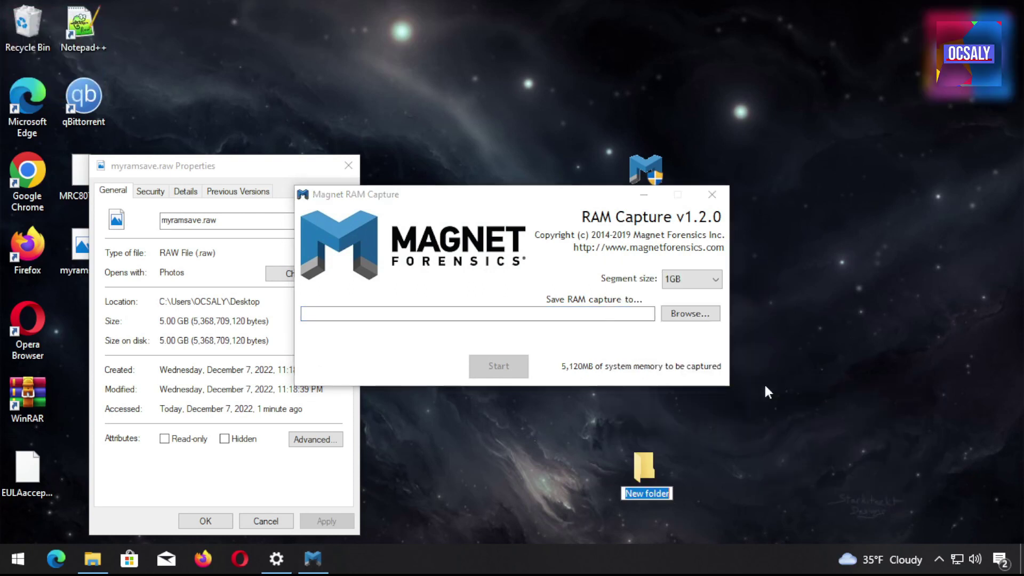
text(1gb)
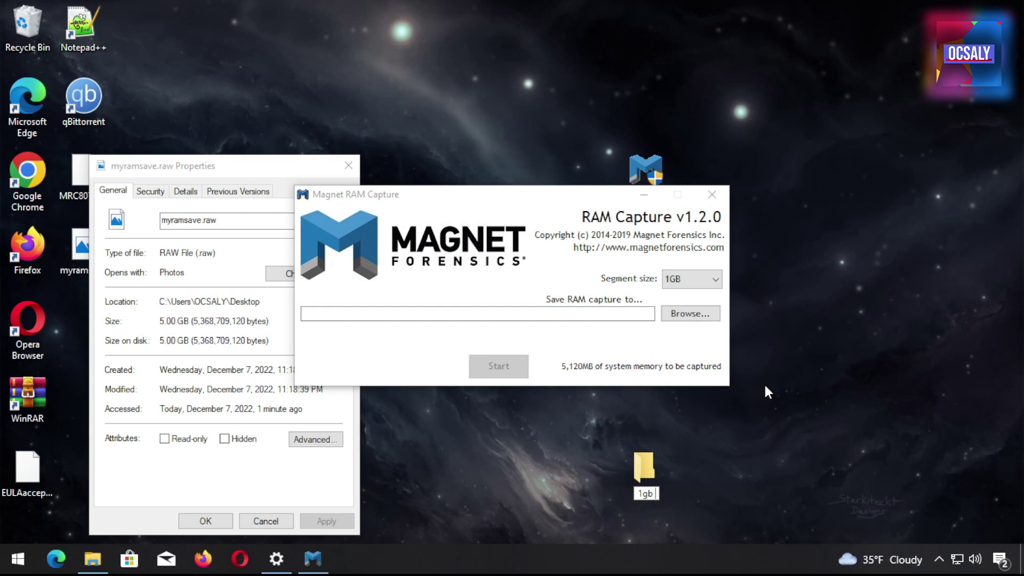
text( split of ram)
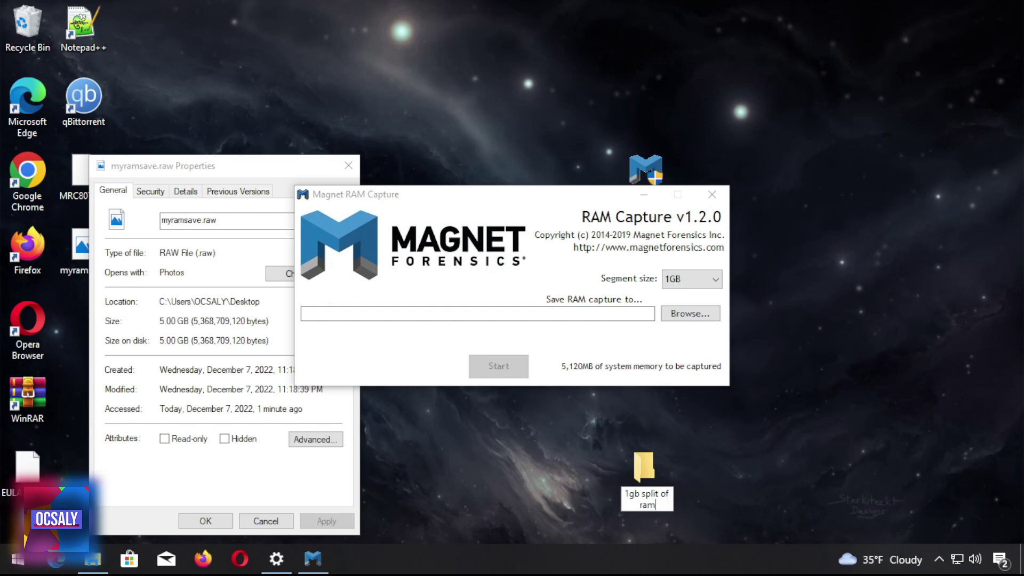
key(Return)
Save the capture as car.raw in '1gb split of ram' and start the 1GB-split capture
click(686, 315)
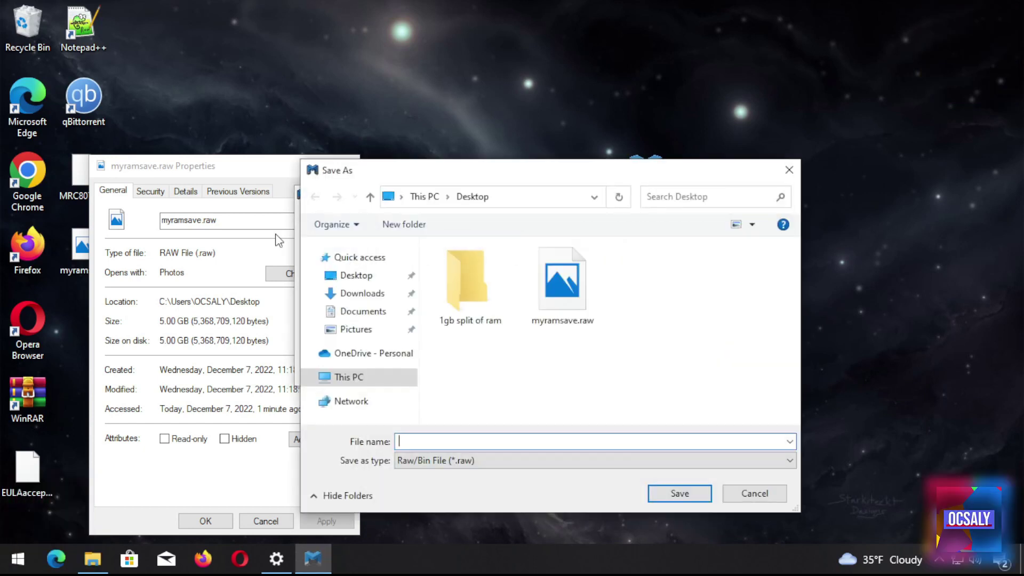
double_click(470, 295)
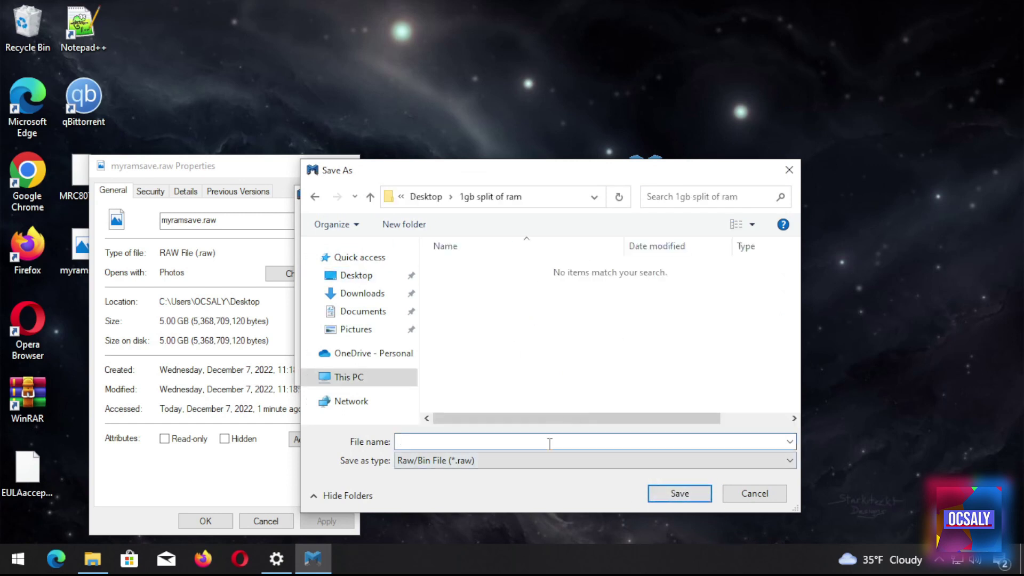
text(a)
key(BackSpace)
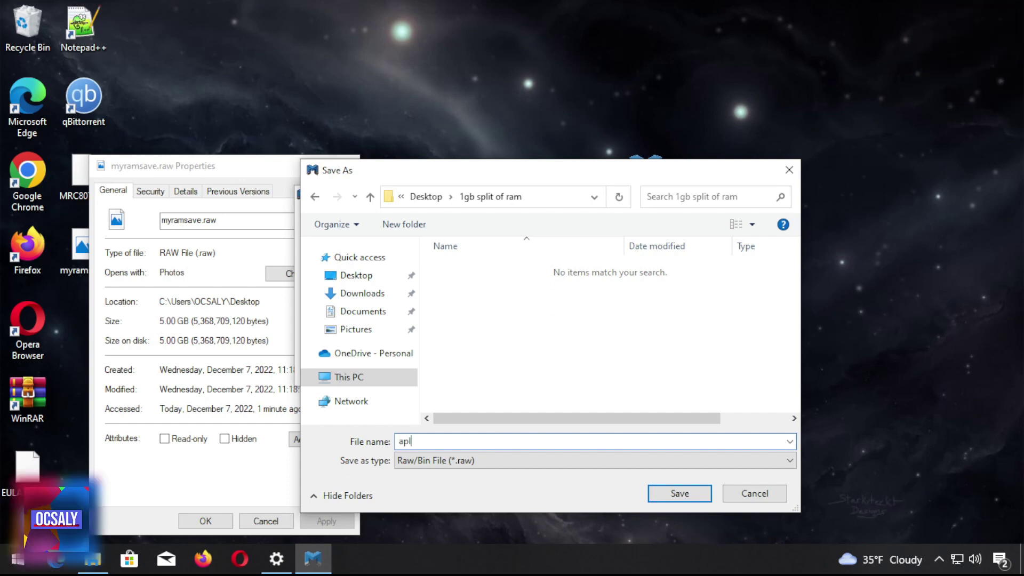
key(ctrl+a)
key(BackSpace)
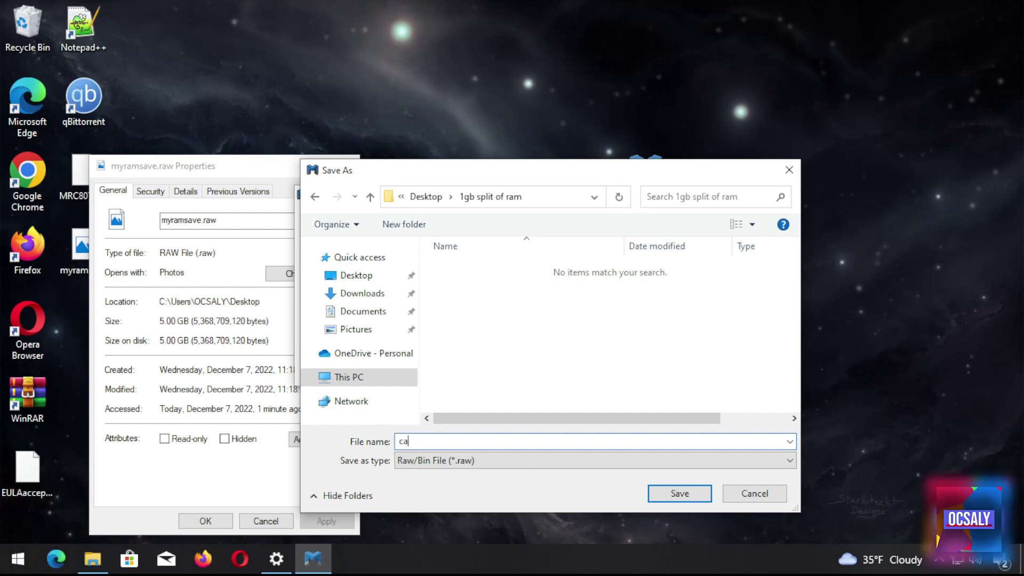
click(680, 493)
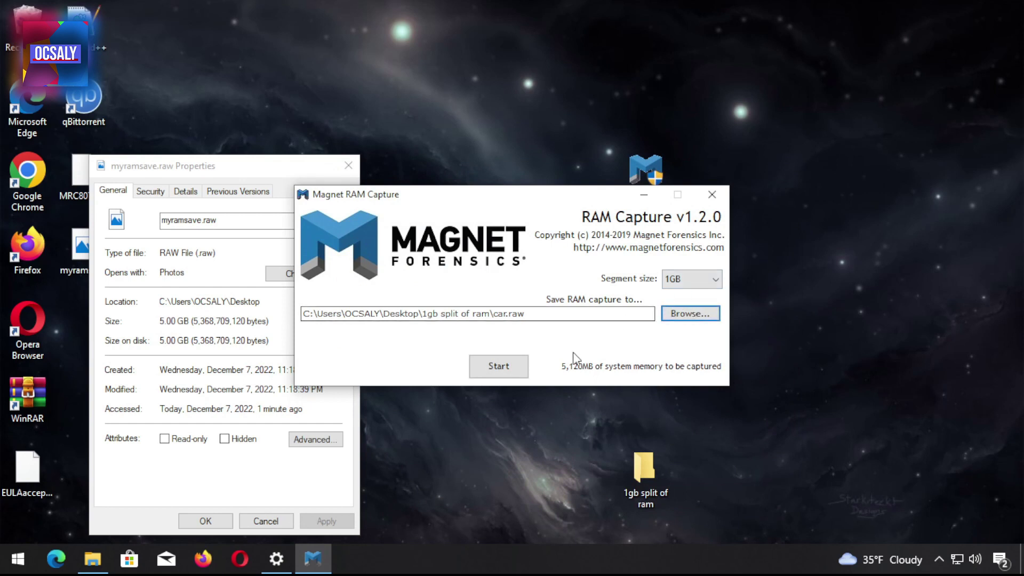
click(490, 366)
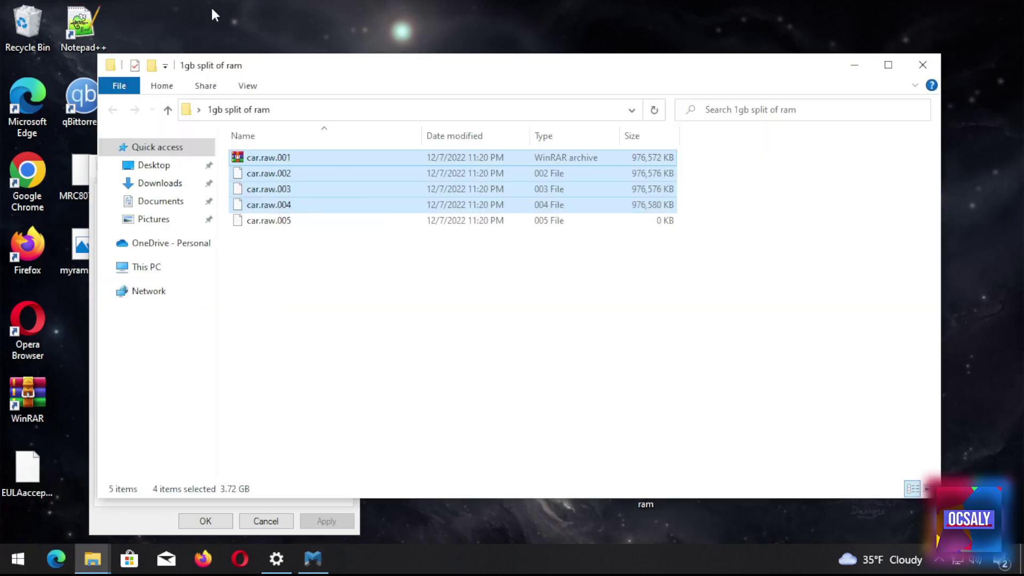
Review the split files car.raw.001 through car.raw.006 in the '1gb split of ram' folder
click(358, 239)
click(273, 161)
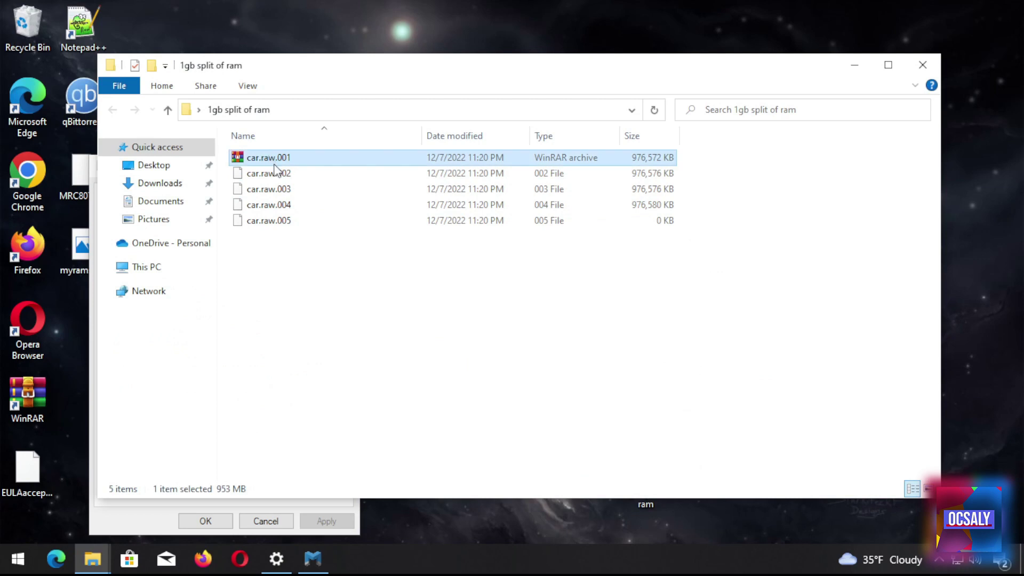
click(296, 190)
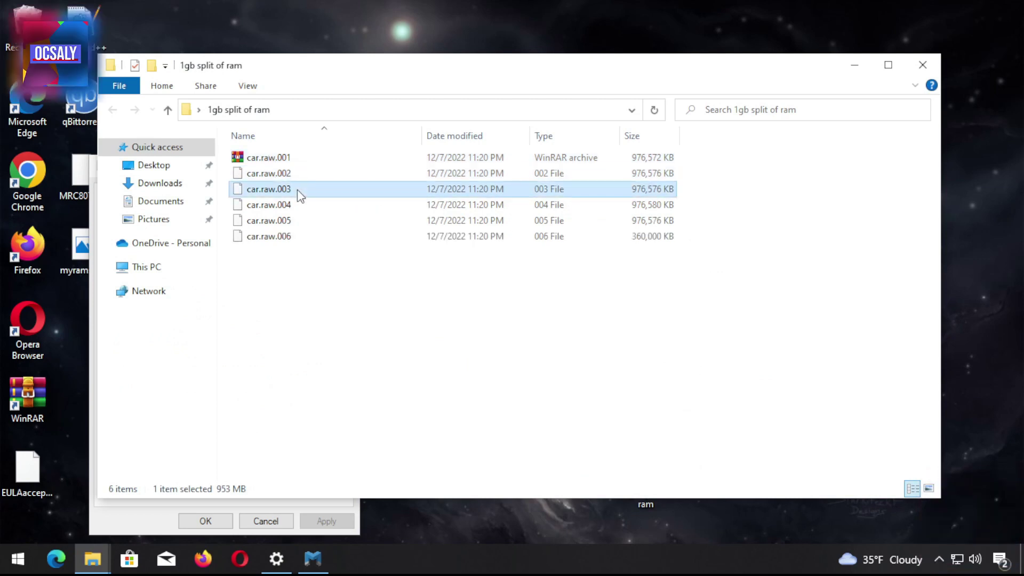
click(298, 206)
click(292, 221)
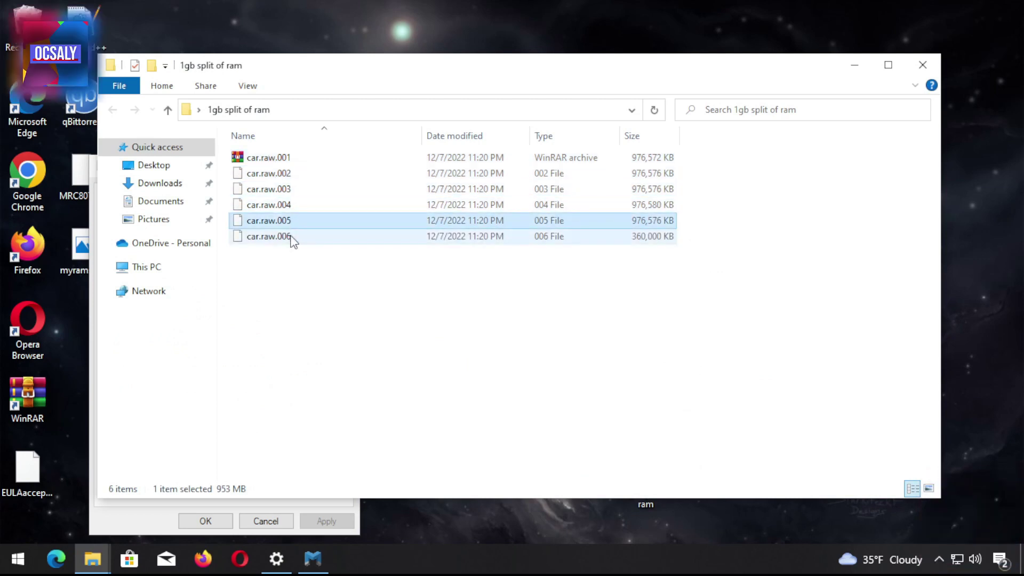
click(293, 236)
drag(795, 289, 789, 283)
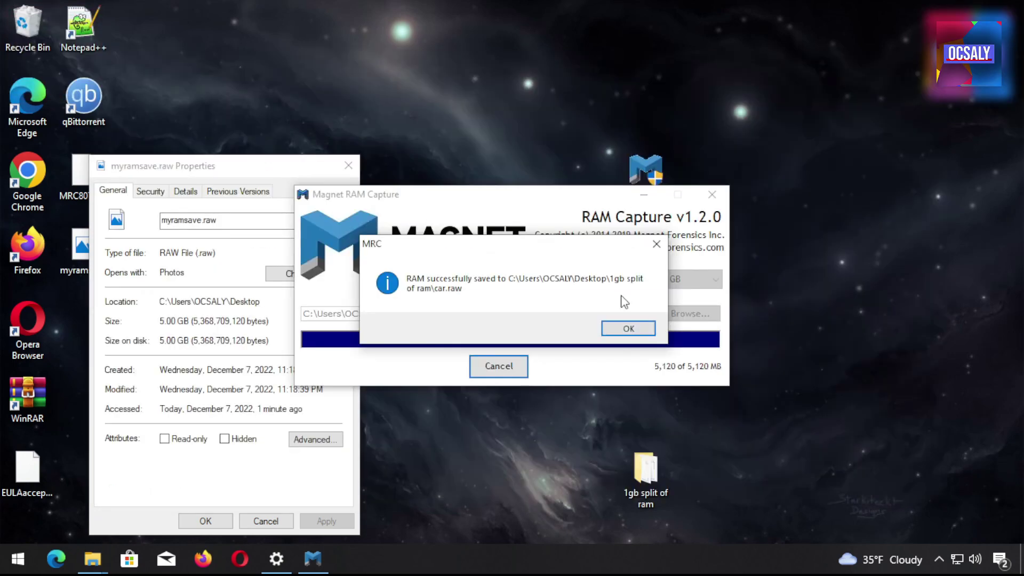
Dismiss the 'RAM successfully saved' message for car.raw
click(623, 328)
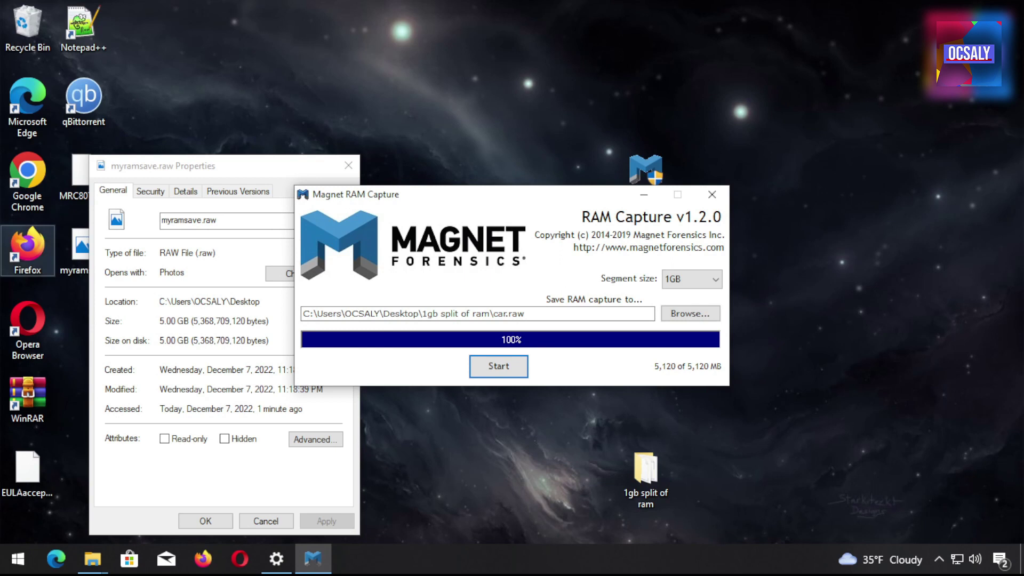